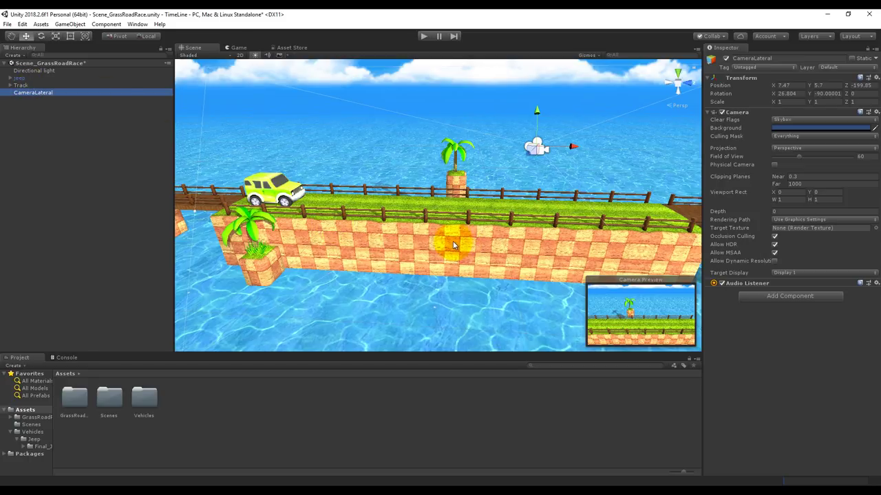
Frame the track, select the jeep and drag it along the road to 0.04, 0.989, -215.05
{"action": "scroll", "coordinate": [474, 255], "scroll_direction": "down", "scroll_amount": 3}
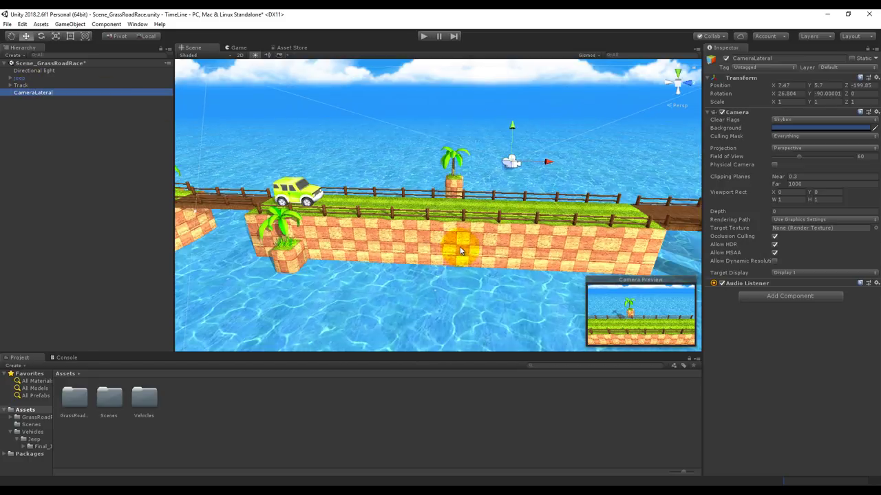
{"action": "scroll", "coordinate": [458, 252], "scroll_direction": "down", "scroll_amount": 3}
{"action": "scroll", "coordinate": [457, 245], "scroll_direction": "down", "scroll_amount": 3}
{"action": "mouse_move", "coordinate": [279, 216]}
{"action": "left_mouse_down", "text": "alt"}
{"action": "mouse_move", "coordinate": [566, 239]}
{"action": "mouse_move", "coordinate": [472, 255]}
{"action": "mouse_move", "coordinate": [444, 245]}
{"action": "left_mouse_up", "text": "alt"}
{"action": "scroll", "coordinate": [501, 246], "scroll_direction": "up", "scroll_amount": 2}
{"action": "scroll", "coordinate": [554, 266], "scroll_direction": "up", "scroll_amount": 2}
{"action": "scroll", "coordinate": [468, 244], "scroll_direction": "up", "scroll_amount": 2}
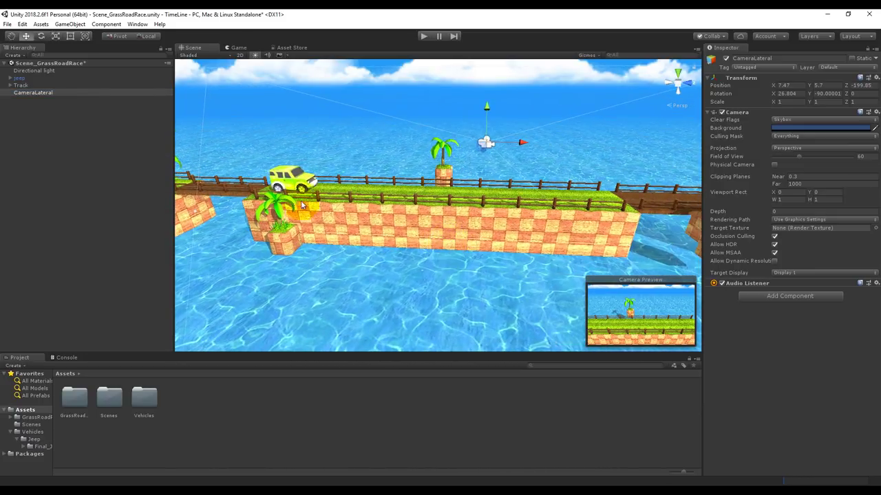
{"action": "left_click", "coordinate": [19, 77]}
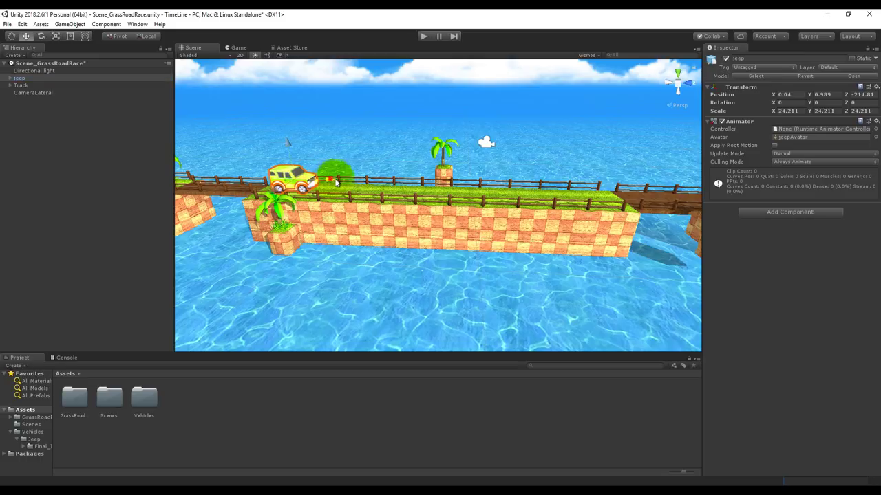
{"action": "mouse_move", "coordinate": [333, 181]}
{"action": "left_mouse_down"}
{"action": "mouse_move", "coordinate": [501, 186]}
{"action": "mouse_move", "coordinate": [327, 165]}
{"action": "left_mouse_up"}
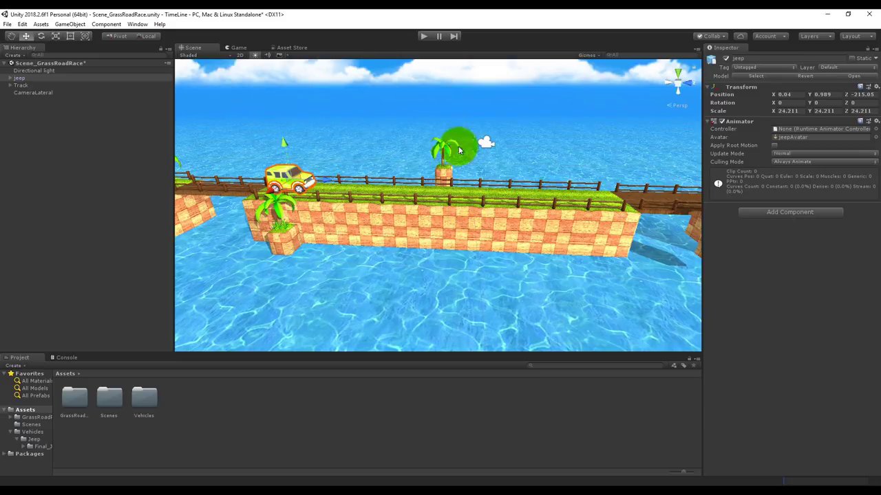
{"action": "left_click", "coordinate": [29, 94]}
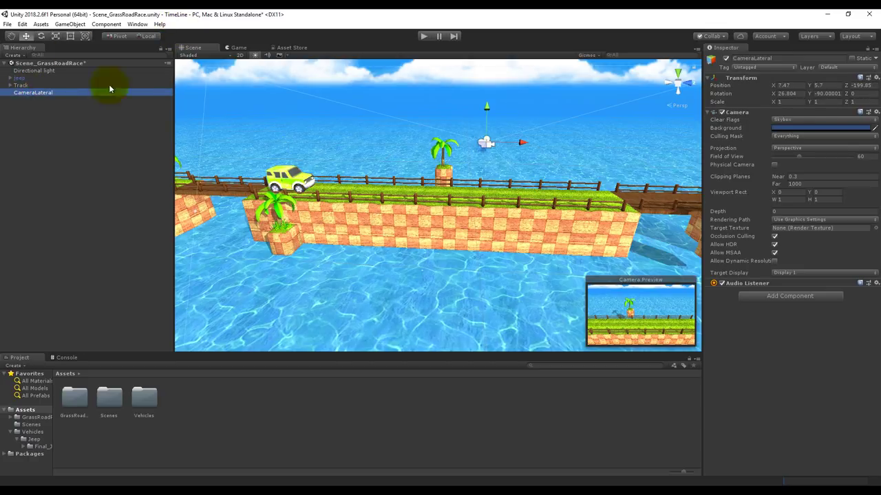
{"action": "left_click", "coordinate": [235, 47]}
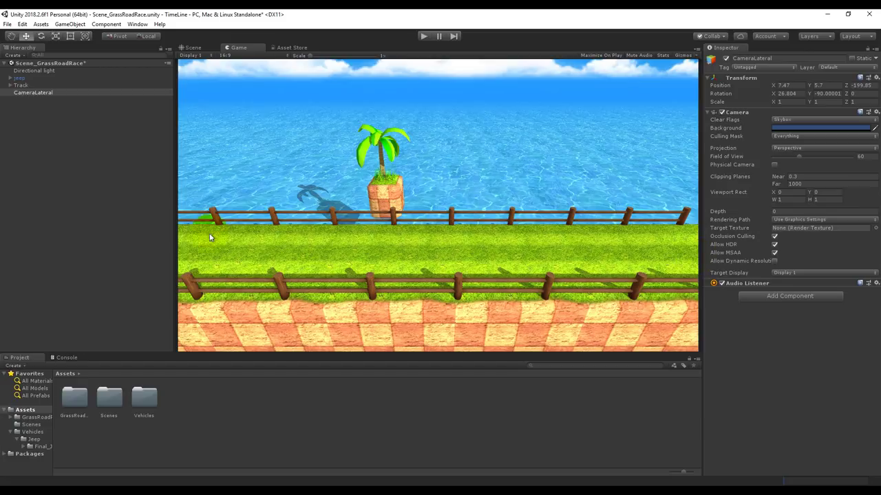
{"action": "left_click", "coordinate": [25, 86]}
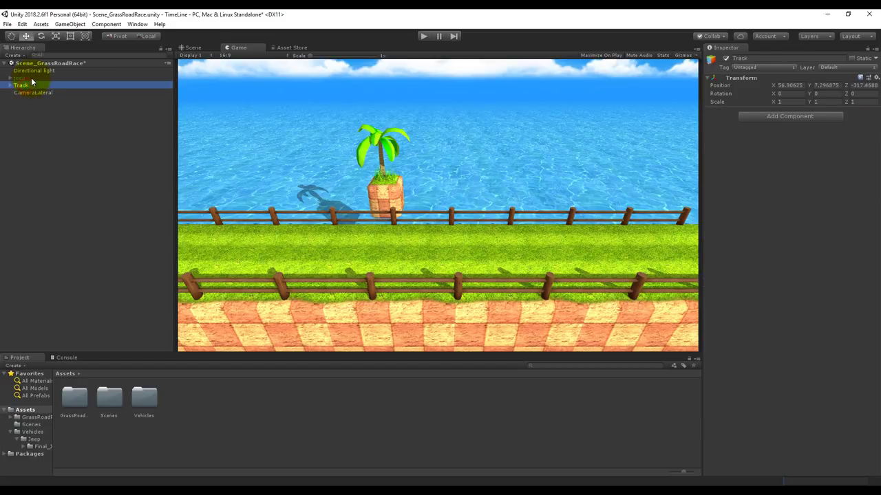
{"action": "left_click", "coordinate": [32, 78]}
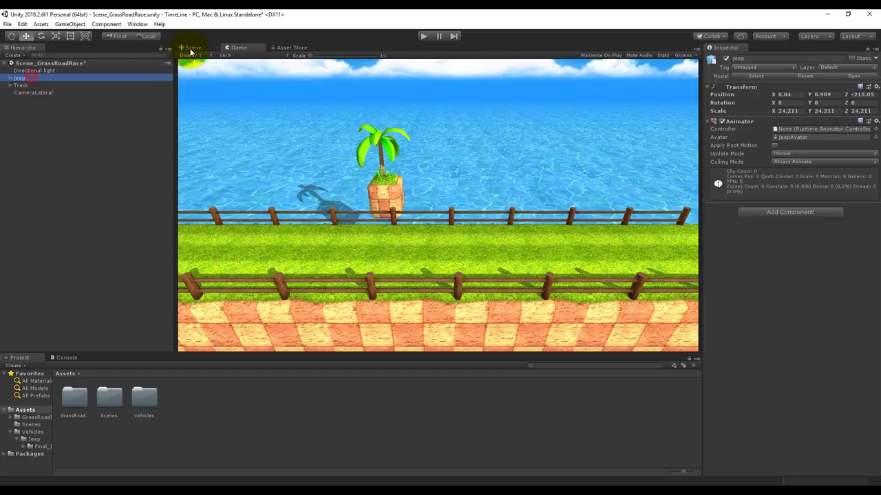
{"action": "left_click", "coordinate": [191, 47]}
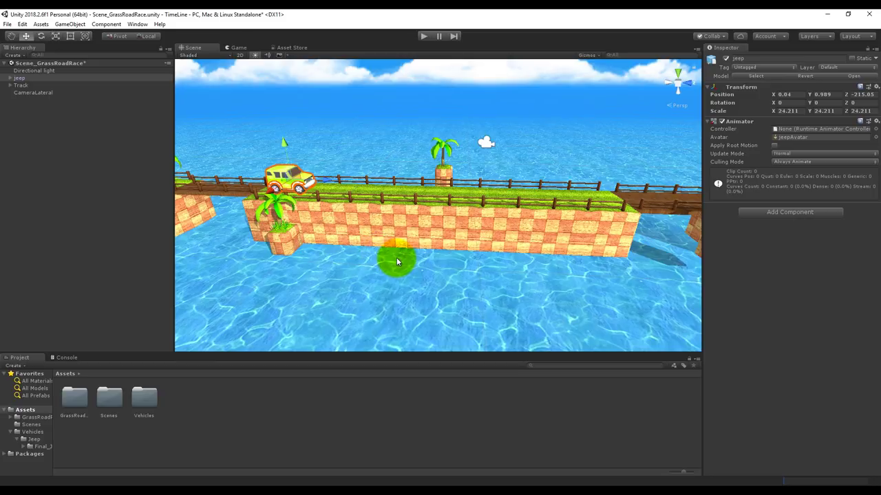
Open the Timeline editor from Window > Sequencing > Timeline
{"action": "left_click", "coordinate": [138, 25]}
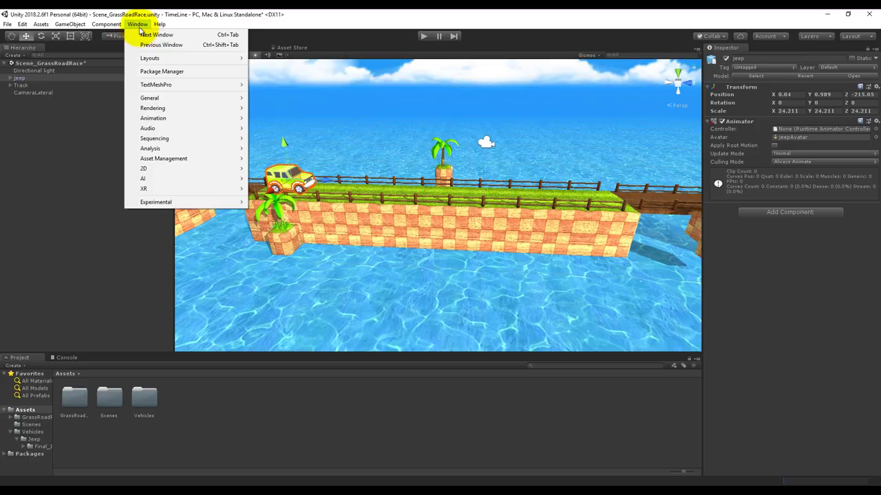
{"action": "mouse_move", "coordinate": [155, 85]}
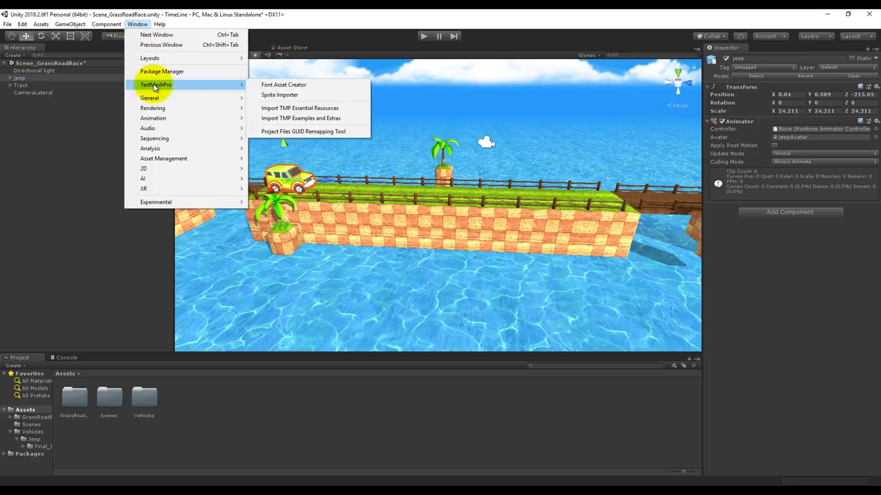
{"action": "mouse_move", "coordinate": [154, 138]}
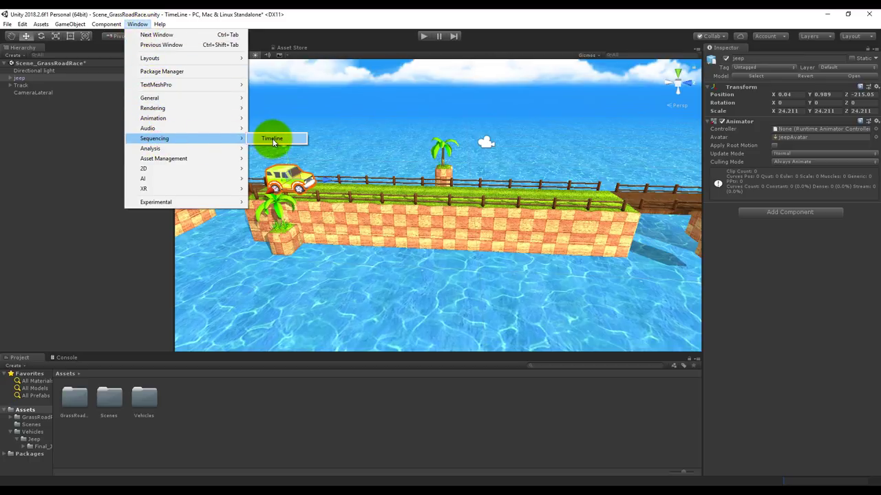
{"action": "left_click", "coordinate": [273, 139]}
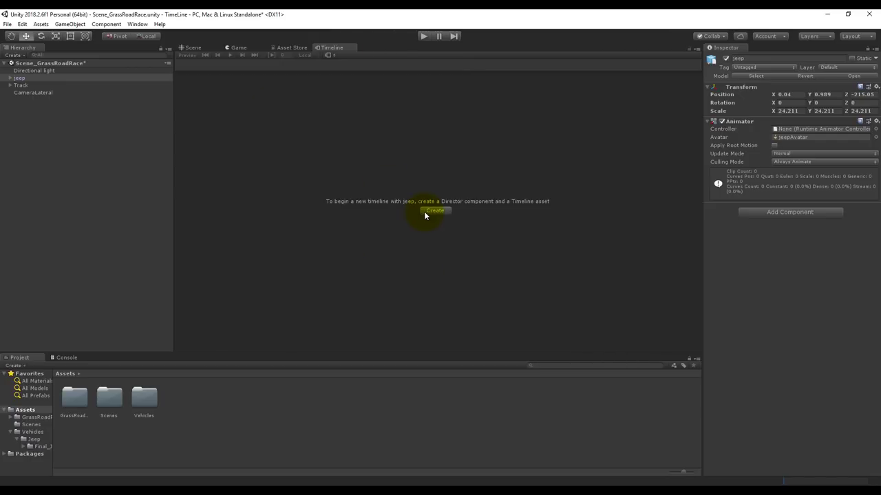
Create an empty GameObject named Clip and dock the Timeline editor in the bottom panel
{"action": "left_click", "coordinate": [12, 54]}
{"action": "left_click", "coordinate": [31, 66]}
{"action": "right_click", "coordinate": [34, 101]}
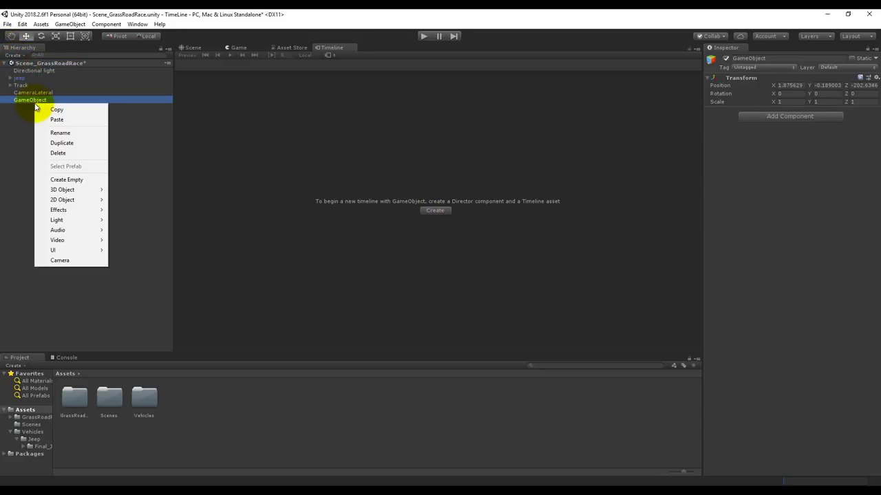
{"action": "left_click", "coordinate": [59, 133]}
{"action": "type", "text": "Cl"}
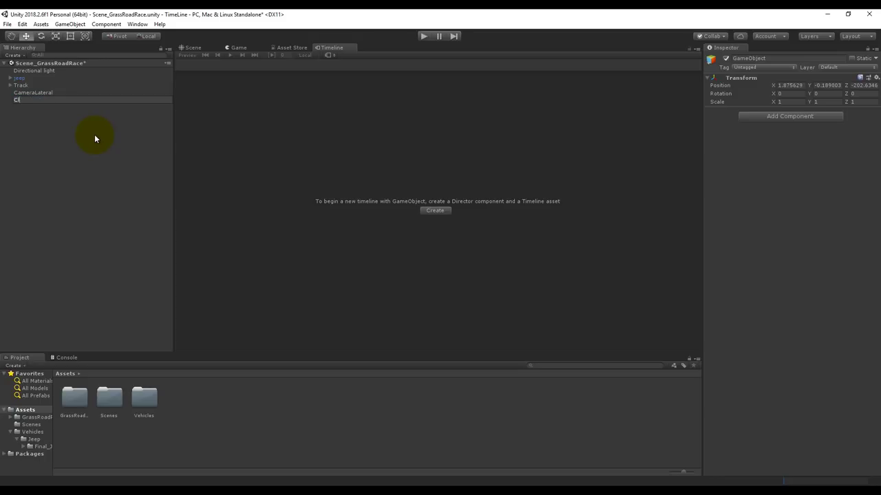
{"action": "type", "text": "ip"}
{"action": "key", "text": "Return"}
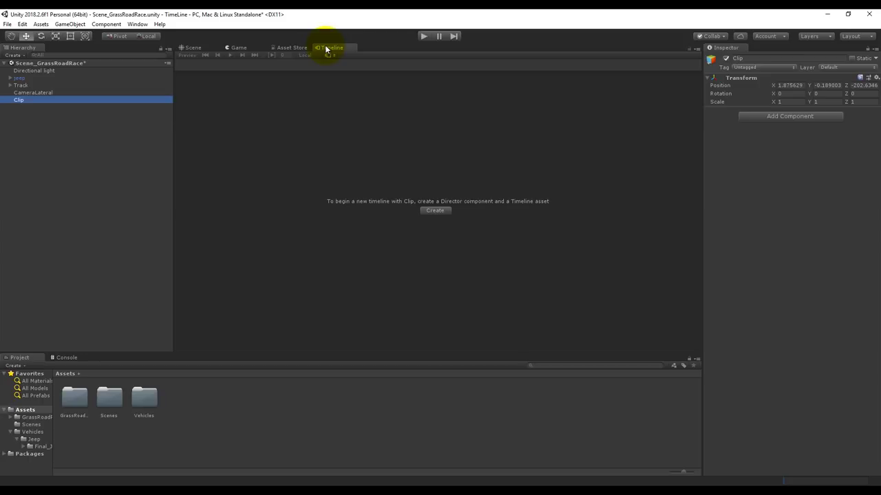
{"action": "left_click_drag", "start_coordinate": [327, 48], "coordinate": [88, 360]}
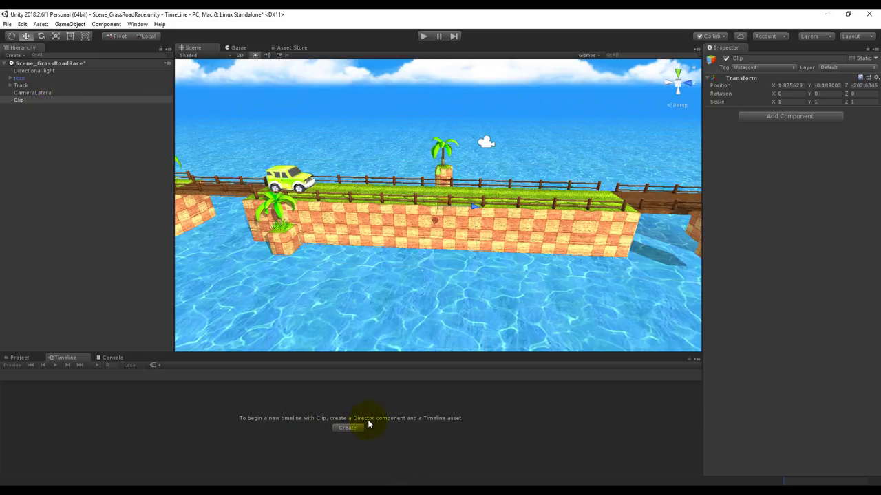
Create a Playable Director for Clip, saving its timeline as ClipTimeline.playable in Assets
{"action": "left_click", "coordinate": [348, 428]}
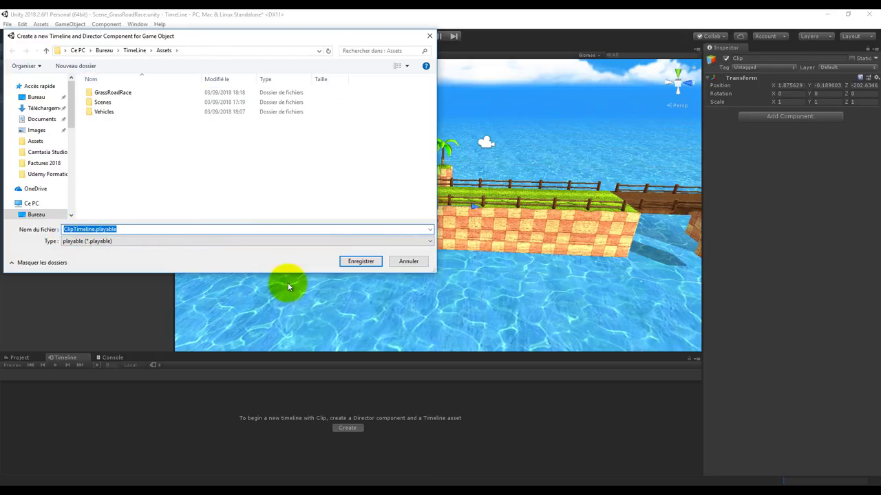
{"action": "left_click", "coordinate": [355, 262]}
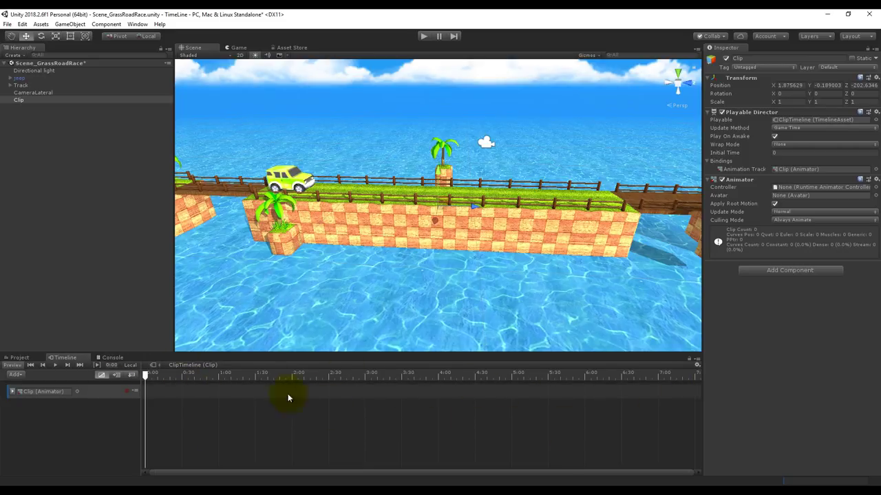
Show the Assets folder, inspect the ClipTimeline asset, then inspect Clip's components
{"action": "left_click", "coordinate": [20, 358]}
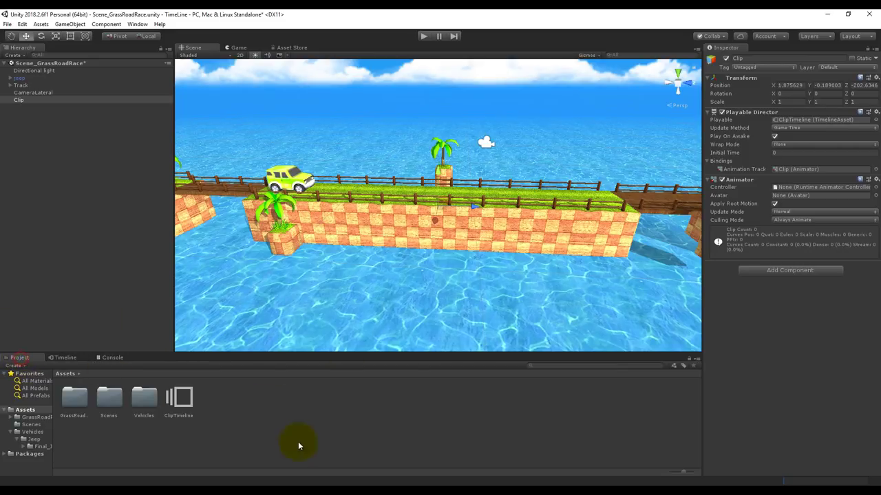
{"action": "left_click", "coordinate": [179, 398]}
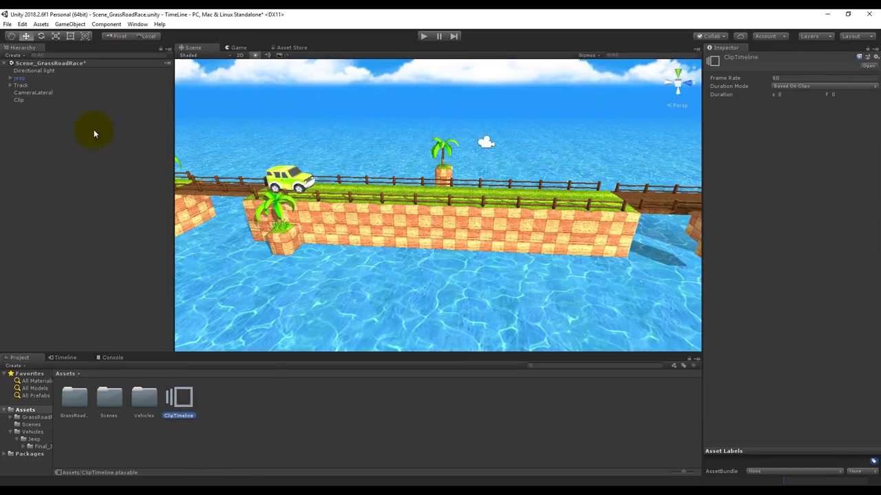
{"action": "left_click", "coordinate": [19, 102]}
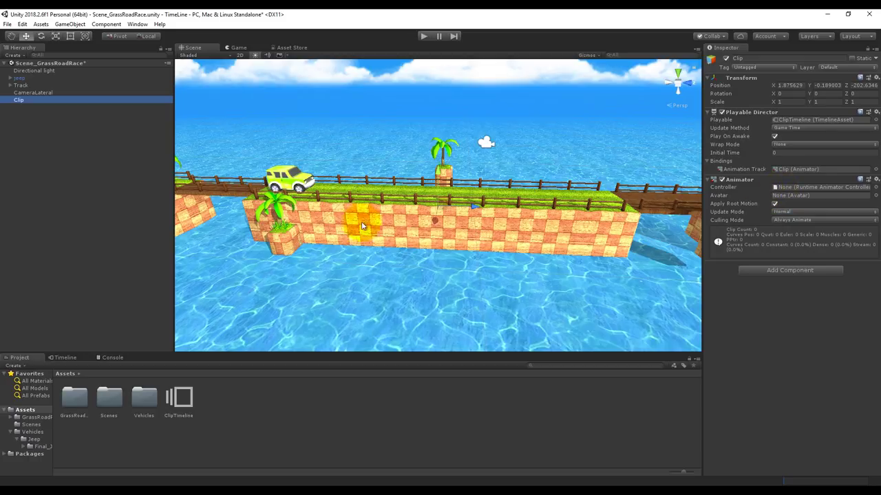
Create a New Timeline asset, delete it, and reload ClipTimeline in the Timeline editor via Clip
{"action": "right_click", "coordinate": [285, 407]}
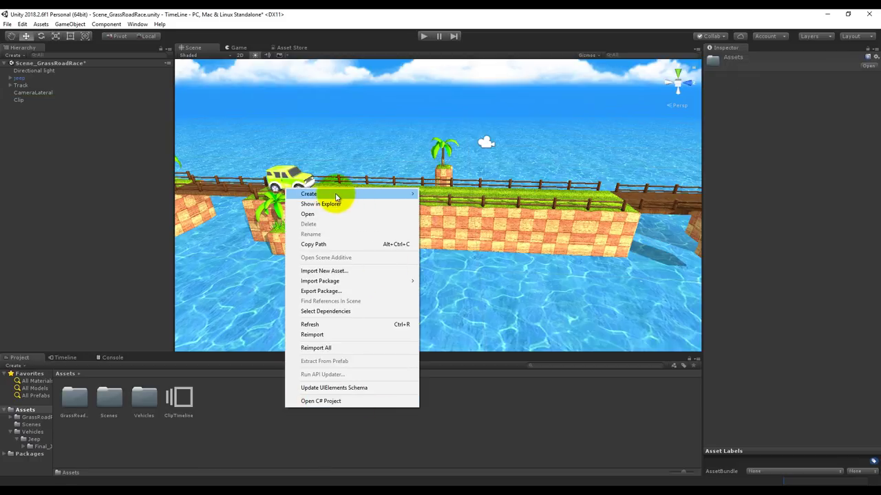
{"action": "mouse_move", "coordinate": [335, 193]}
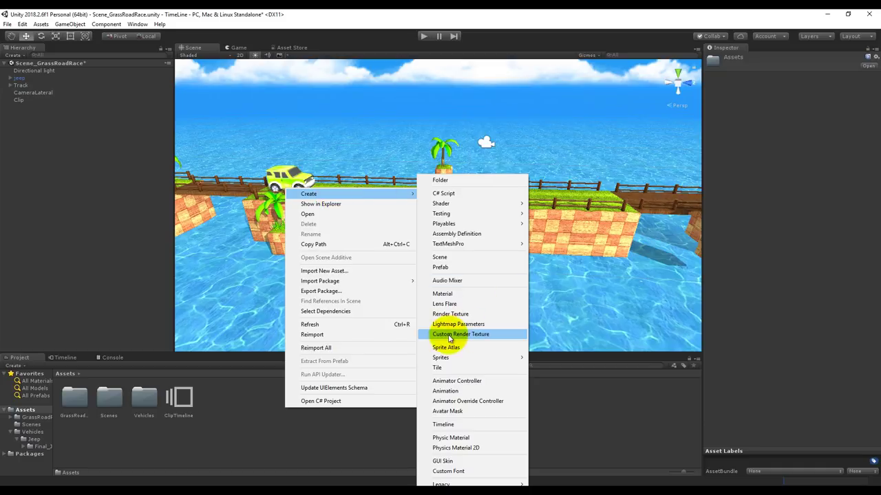
{"action": "left_click", "coordinate": [465, 427]}
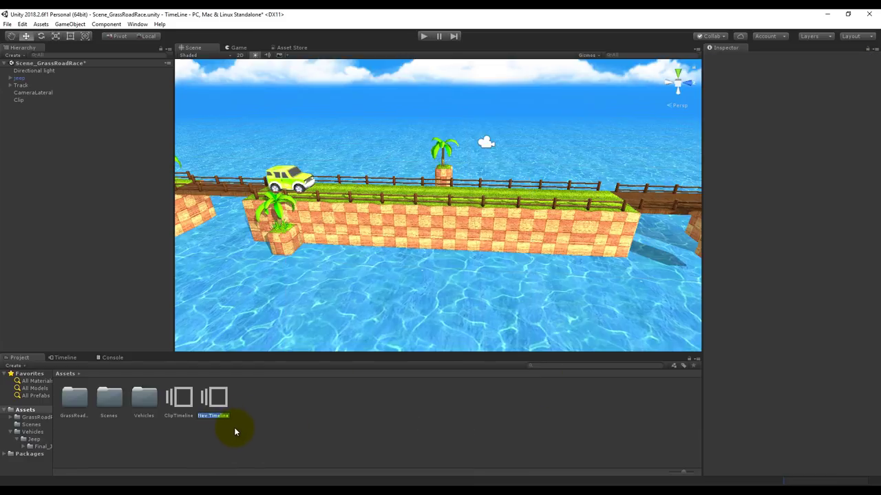
{"action": "key", "text": "Return"}
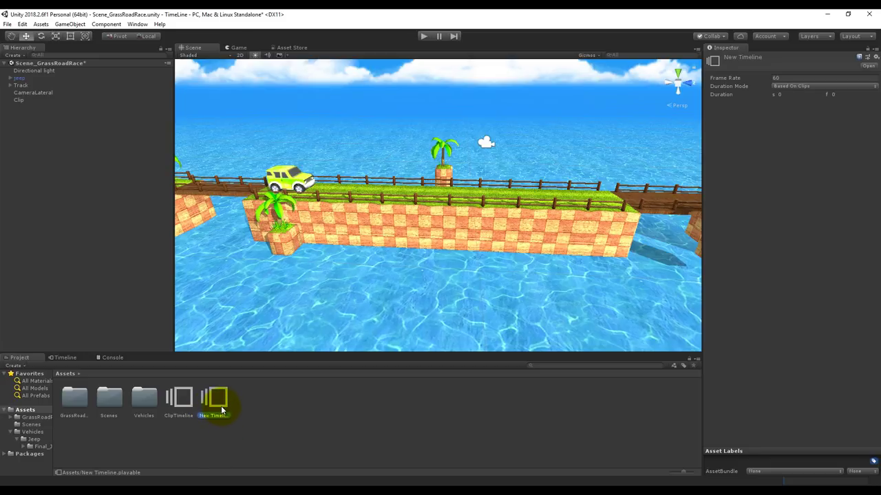
{"action": "key", "text": "Delete"}
{"action": "key", "text": "Return"}
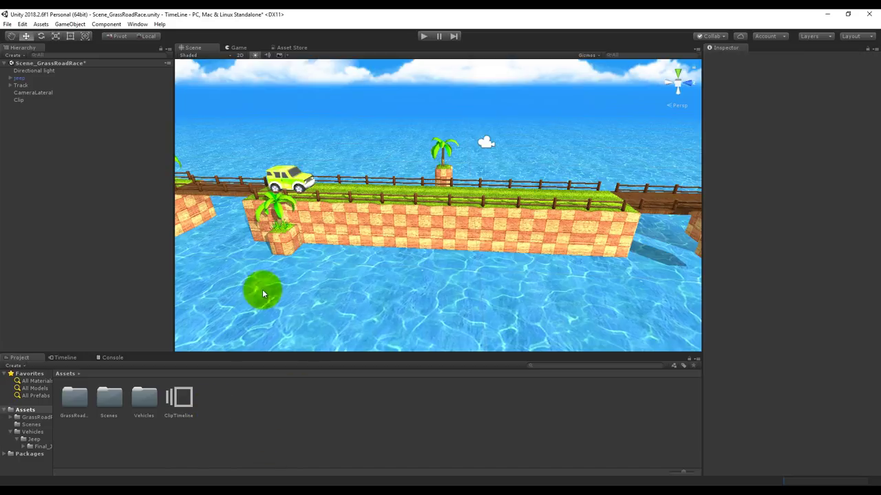
{"action": "left_click", "coordinate": [64, 358]}
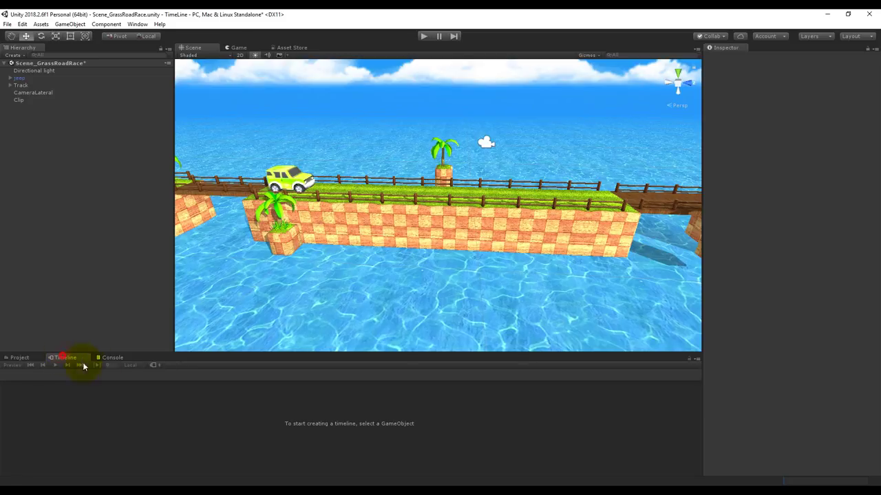
{"action": "left_click", "coordinate": [19, 100]}
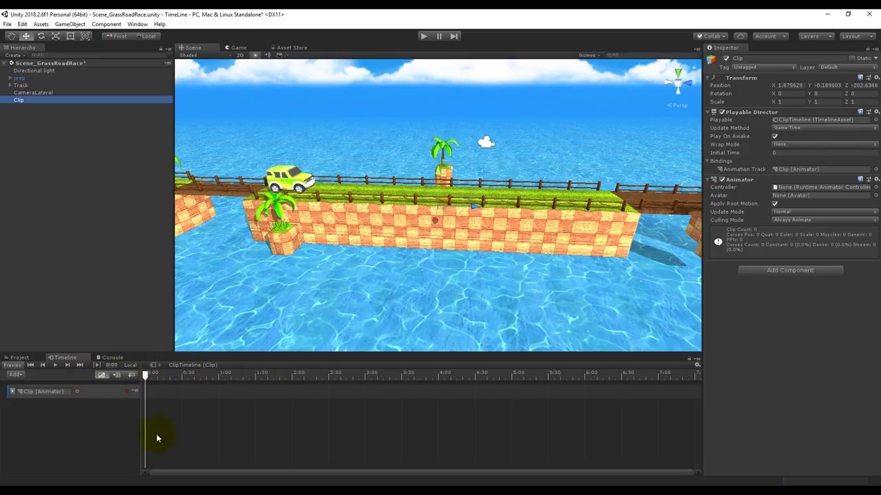
{"action": "left_click", "coordinate": [696, 365]}
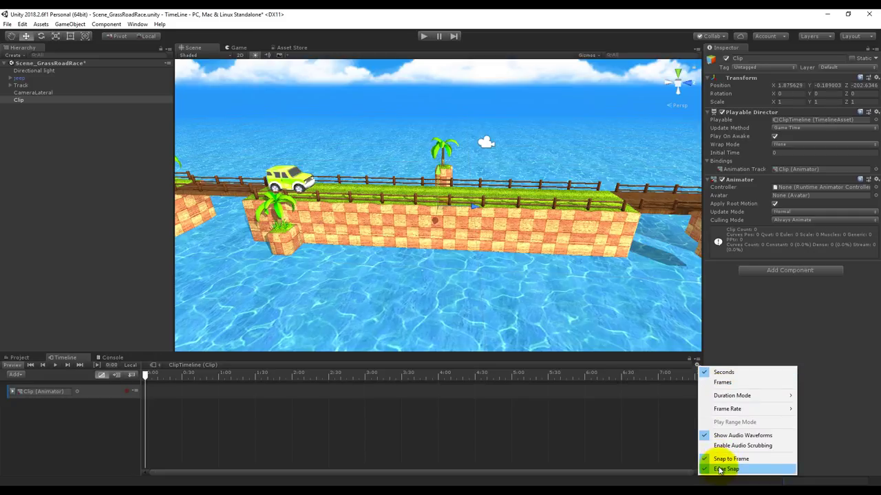
{"action": "left_click", "coordinate": [729, 383]}
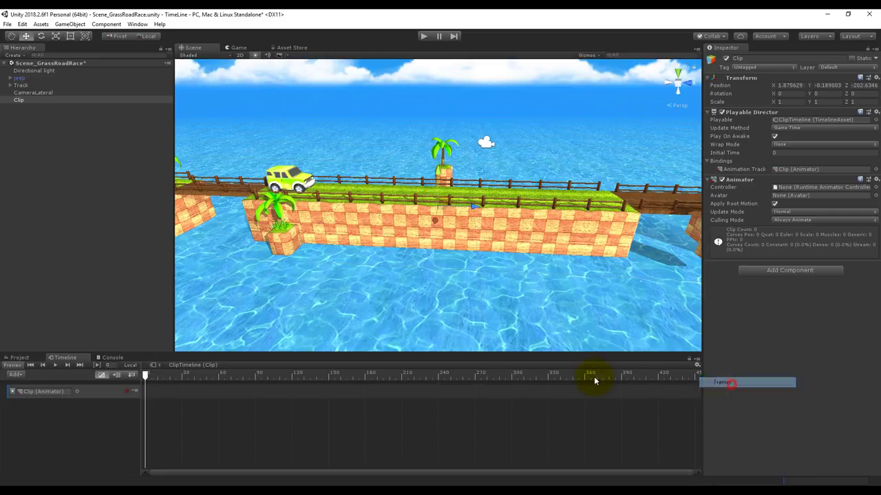
{"action": "left_click", "coordinate": [697, 365]}
{"action": "left_click", "coordinate": [721, 371]}
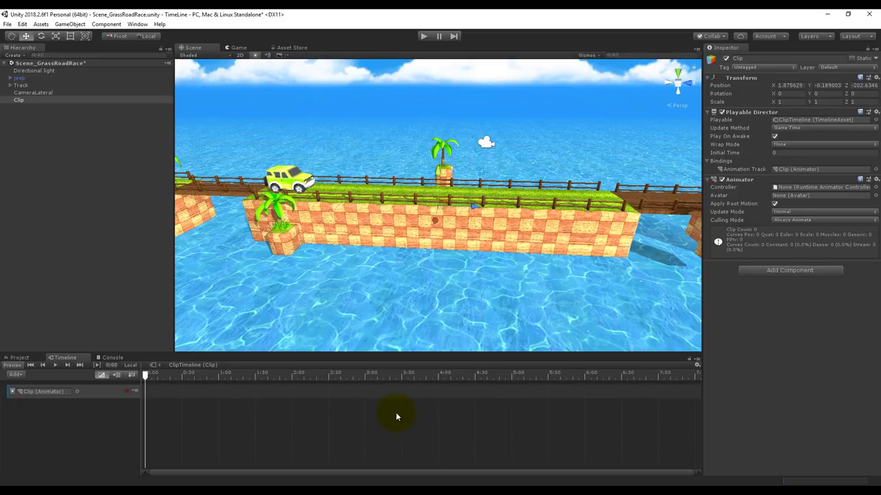
Zoom and pan along the Timeline ruler, then bring up the Add track-type list
{"action": "scroll", "coordinate": [411, 435], "scroll_direction": "up", "scroll_amount": 3}
{"action": "scroll", "coordinate": [406, 429], "scroll_direction": "up", "scroll_amount": 3}
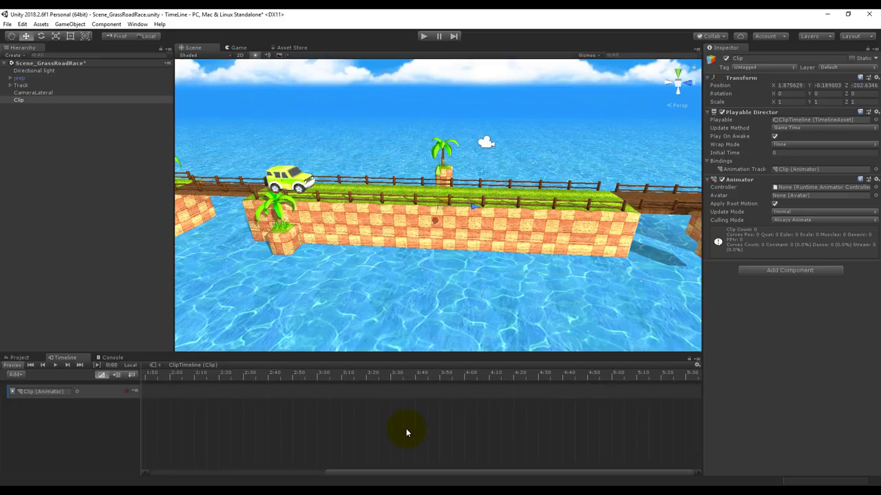
{"action": "scroll", "coordinate": [406, 431], "scroll_direction": "up", "scroll_amount": 3}
{"action": "scroll", "coordinate": [407, 432], "scroll_direction": "down", "scroll_amount": 3}
{"action": "scroll", "coordinate": [407, 429], "scroll_direction": "down", "scroll_amount": 3}
{"action": "scroll", "coordinate": [408, 429], "scroll_direction": "down", "scroll_amount": 3}
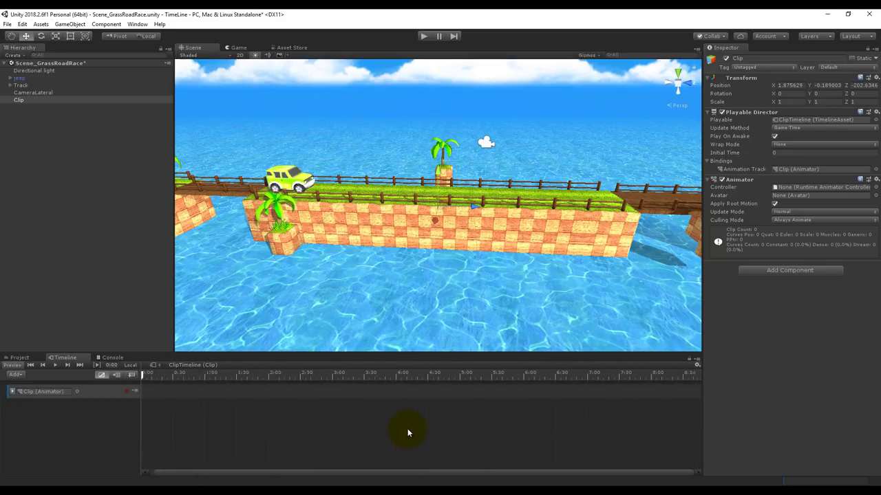
{"action": "scroll", "coordinate": [406, 428], "scroll_direction": "down", "scroll_amount": 3}
{"action": "scroll", "coordinate": [405, 428], "scroll_direction": "down", "scroll_amount": 2}
{"action": "scroll", "coordinate": [404, 429], "scroll_direction": "down", "scroll_amount": 2}
{"action": "scroll", "coordinate": [404, 428], "scroll_direction": "down", "scroll_amount": 2}
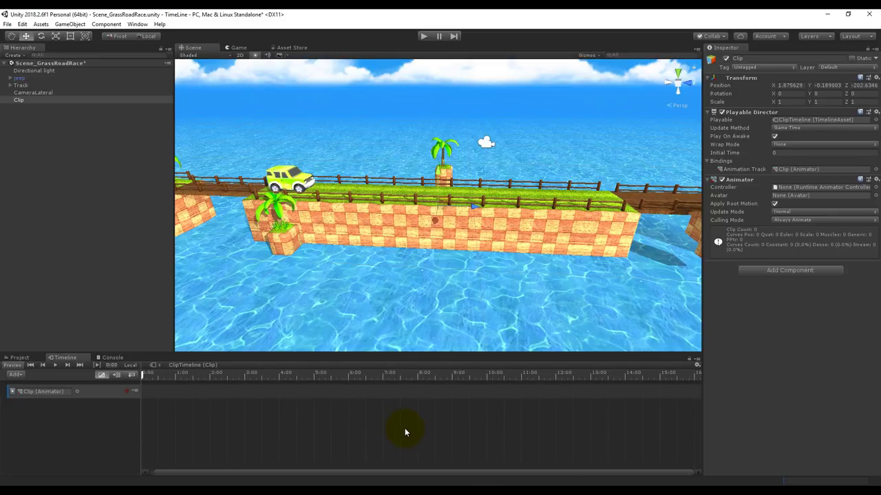
{"action": "left_click_drag", "start_coordinate": [544, 472], "coordinate": [552, 484]}
{"action": "left_click_drag", "start_coordinate": [691, 476], "coordinate": [731, 476]}
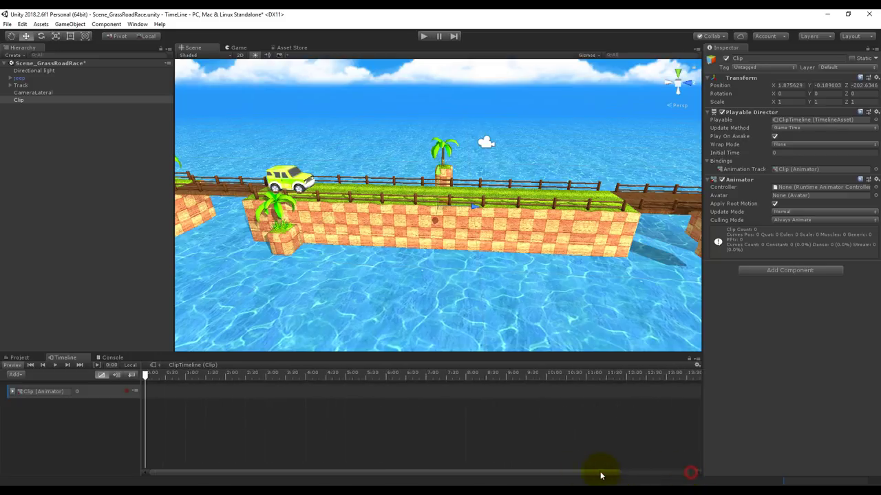
{"action": "left_click", "coordinate": [337, 474]}
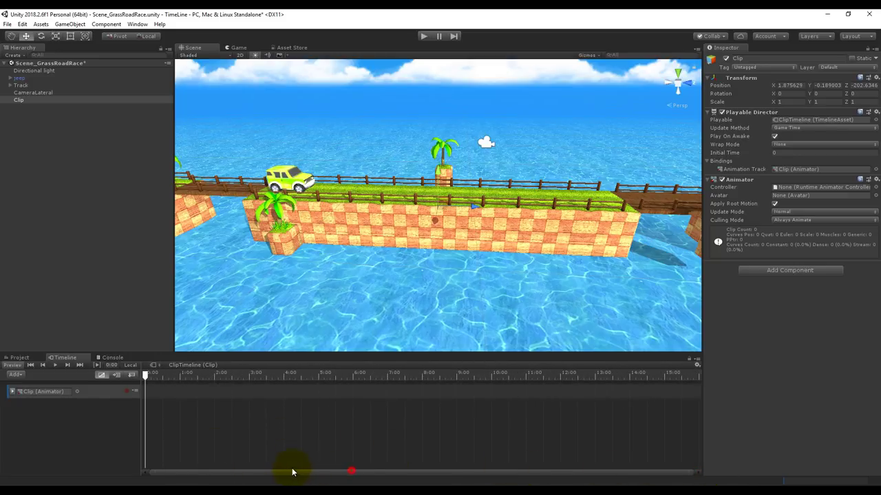
{"action": "scroll", "coordinate": [201, 415], "scroll_direction": "down", "scroll_amount": 2}
{"action": "left_click_drag", "start_coordinate": [225, 473], "coordinate": [158, 475]}
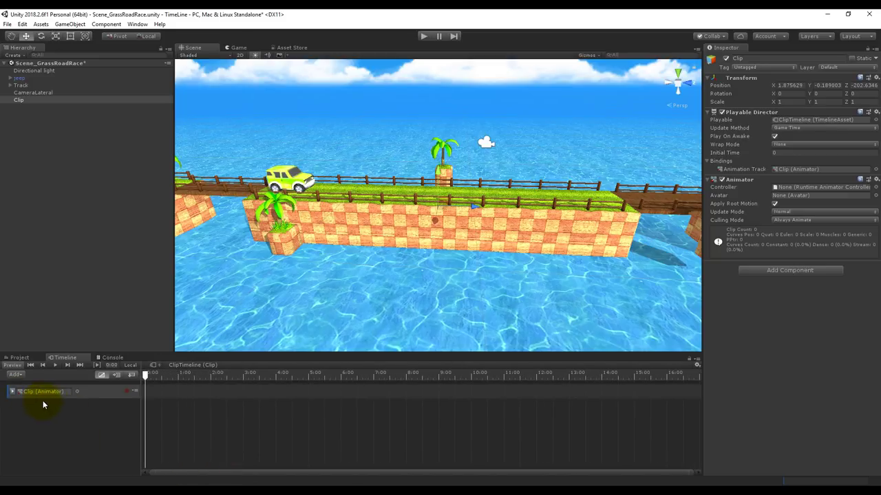
{"action": "left_click", "coordinate": [20, 376]}
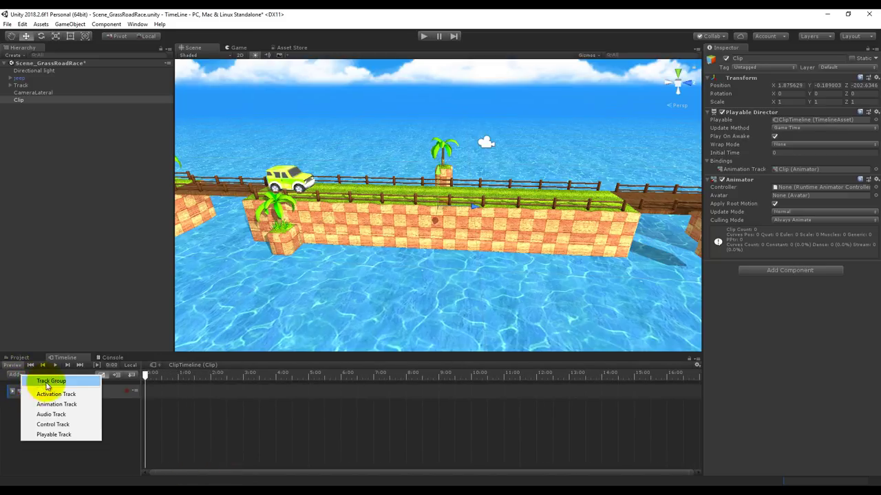
Add an Animation Track and delete the original Clip (Animator) track
{"action": "left_click", "coordinate": [66, 404]}
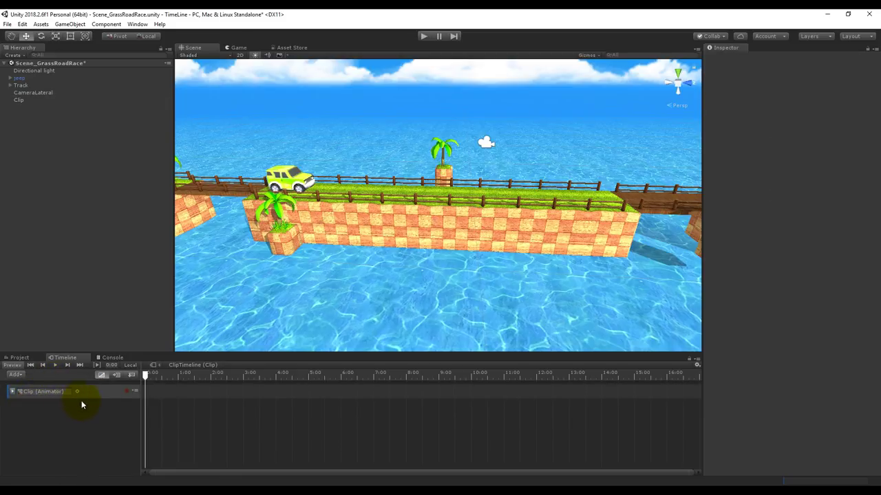
{"action": "left_click", "coordinate": [104, 397]}
{"action": "key", "text": "Delete"}
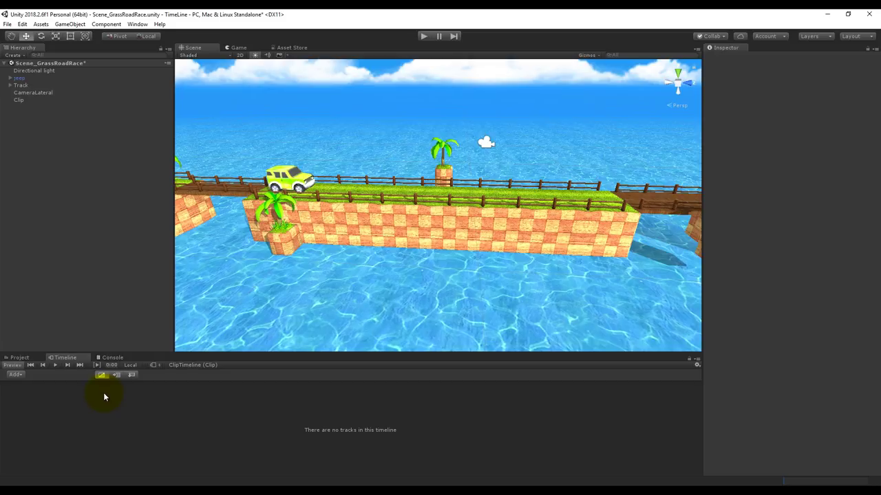
Select the jeep and add an Animation Track bound to it from the timeline's context menu
{"action": "right_click", "coordinate": [60, 407]}
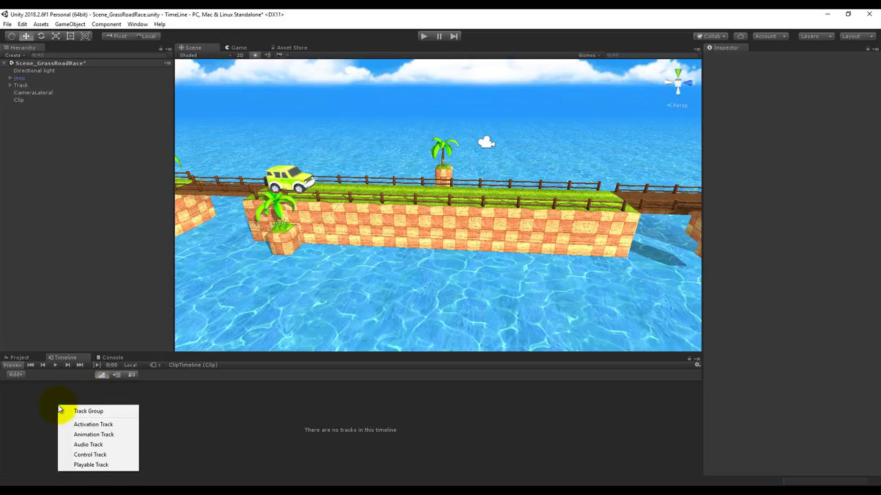
{"action": "left_click", "coordinate": [15, 375]}
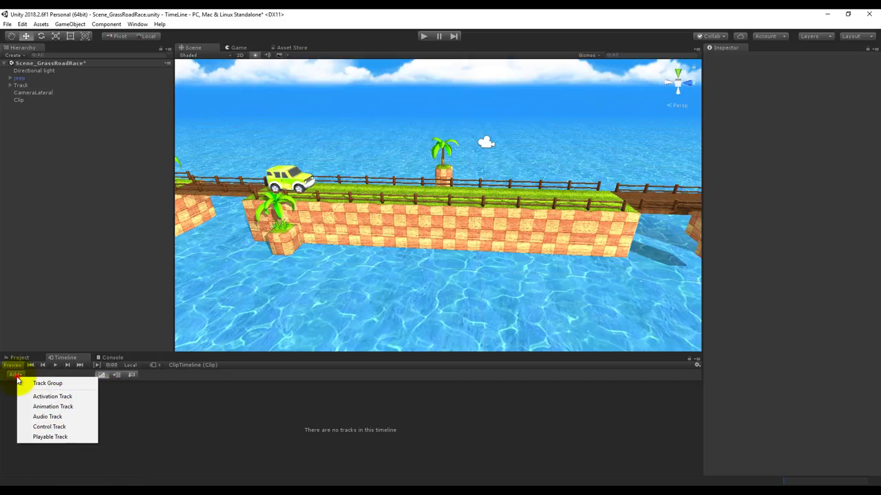
{"action": "left_click", "coordinate": [159, 438]}
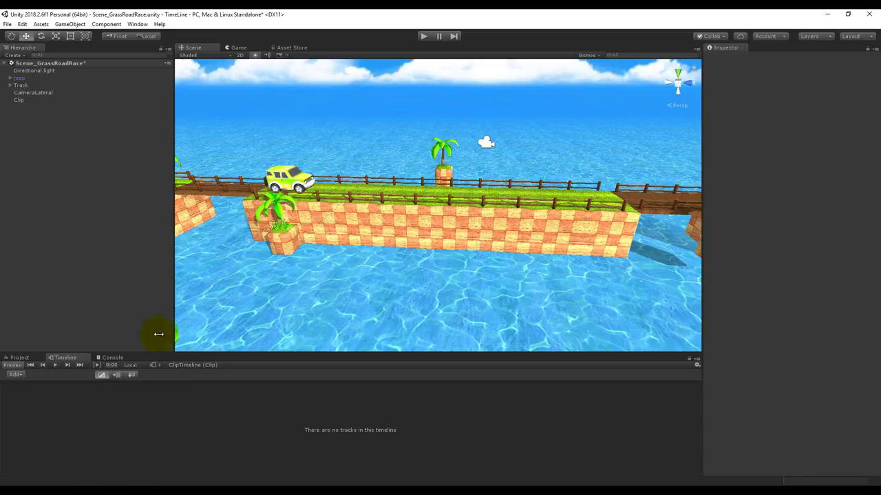
{"action": "left_click", "coordinate": [18, 79]}
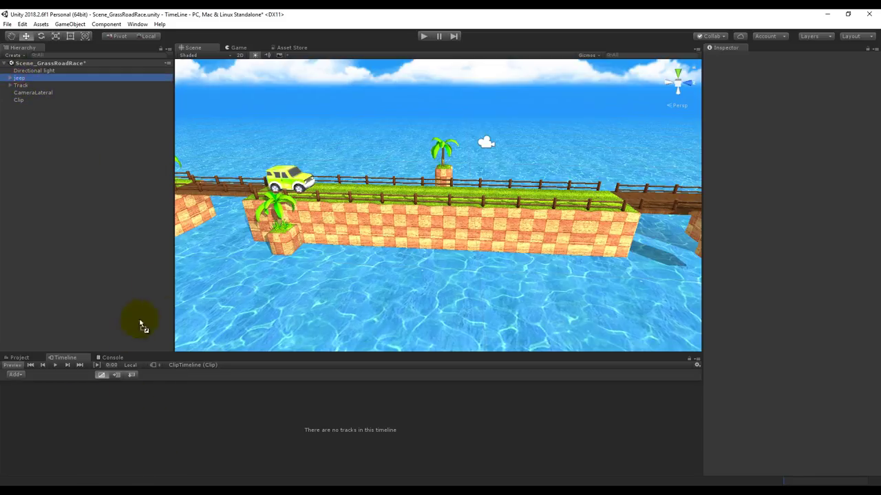
{"action": "right_click", "coordinate": [39, 418]}
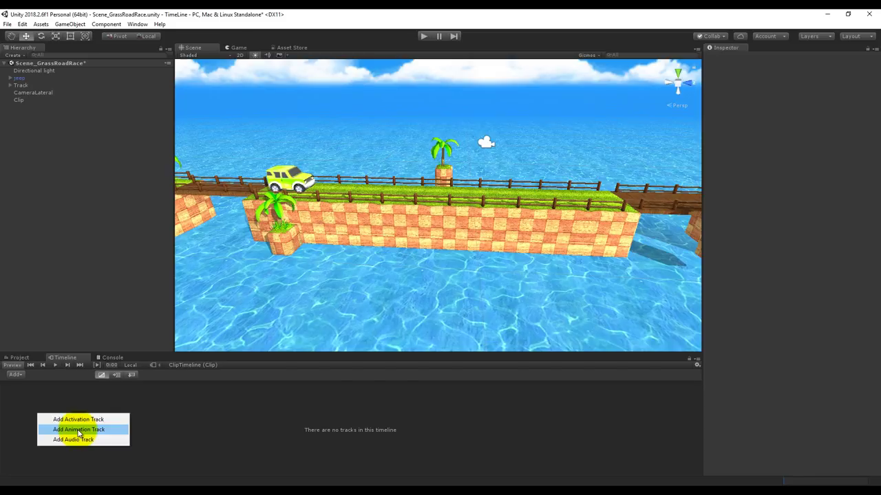
{"action": "left_click", "coordinate": [78, 430]}
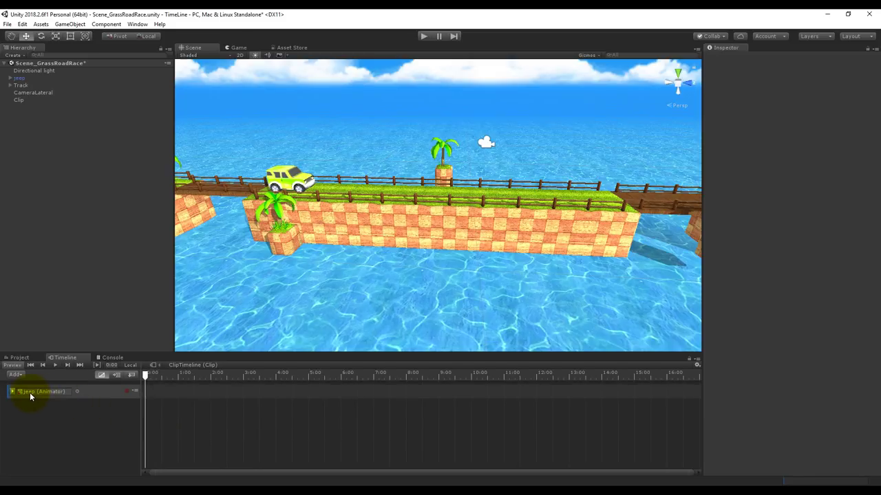
Record the jeep driving from Z -214.85 at 0:00 to -186.34 around 5:00
{"action": "left_click", "coordinate": [126, 392]}
{"action": "left_click", "coordinate": [21, 80]}
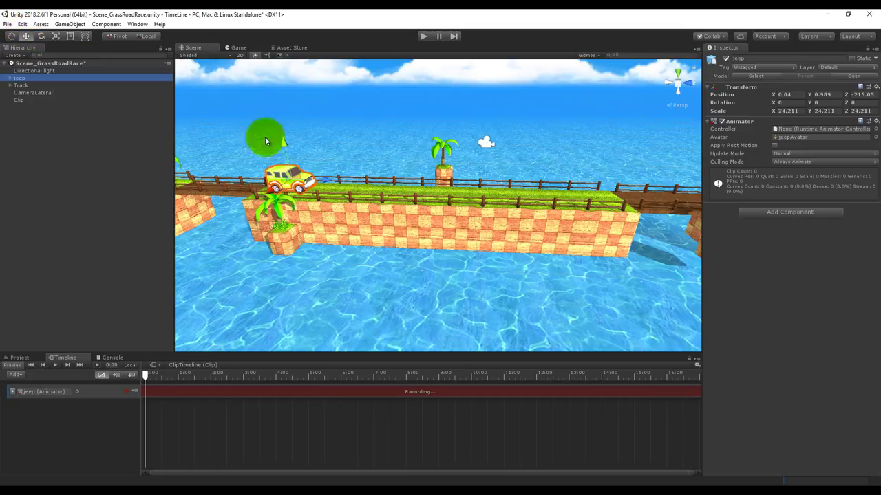
{"action": "left_click_drag", "start_coordinate": [318, 184], "coordinate": [322, 183]}
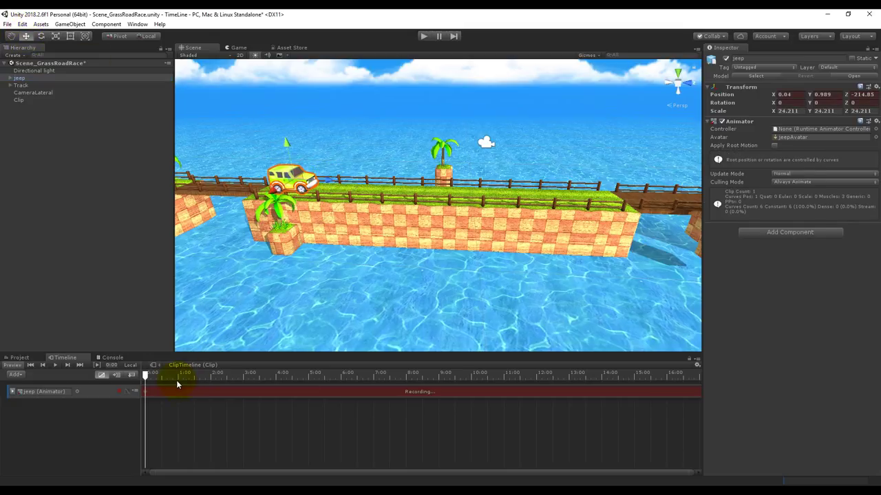
{"action": "mouse_move", "coordinate": [145, 373]}
{"action": "left_mouse_down"}
{"action": "mouse_move", "coordinate": [438, 388]}
{"action": "mouse_move", "coordinate": [310, 380]}
{"action": "left_mouse_up"}
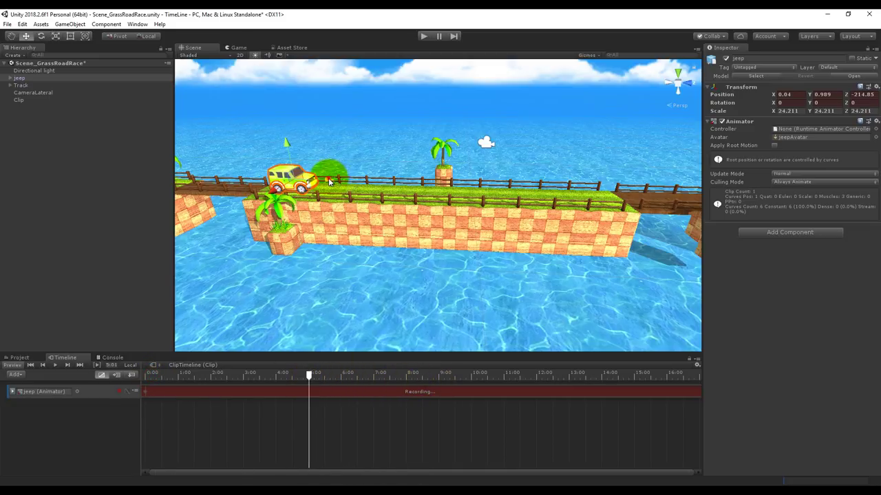
{"action": "left_click_drag", "start_coordinate": [329, 181], "coordinate": [653, 205]}
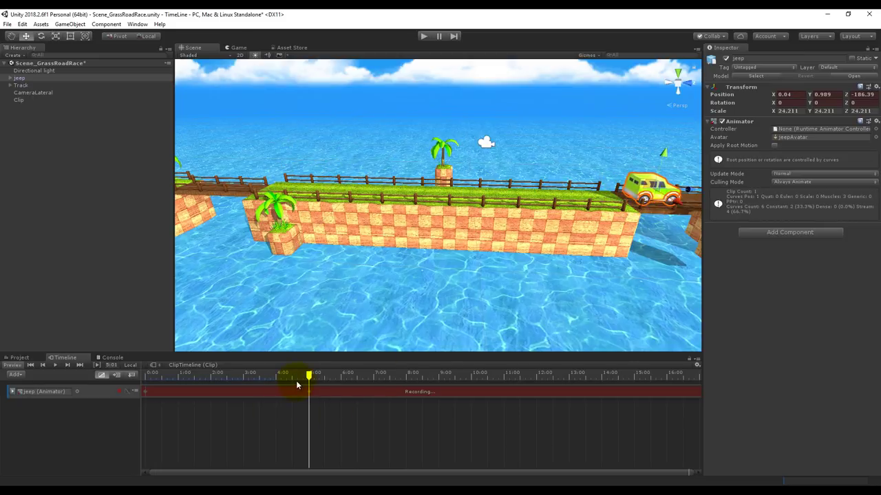
{"action": "left_click_drag", "start_coordinate": [309, 379], "coordinate": [134, 383]}
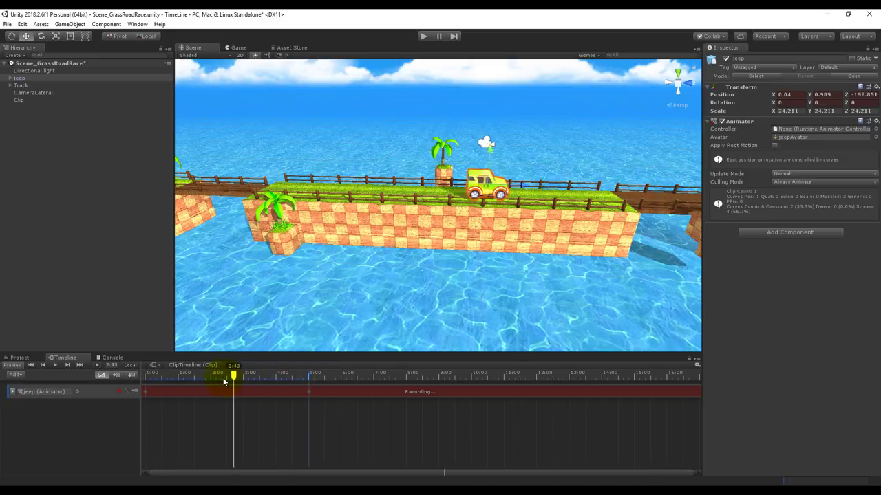
{"action": "left_click", "coordinate": [118, 392]}
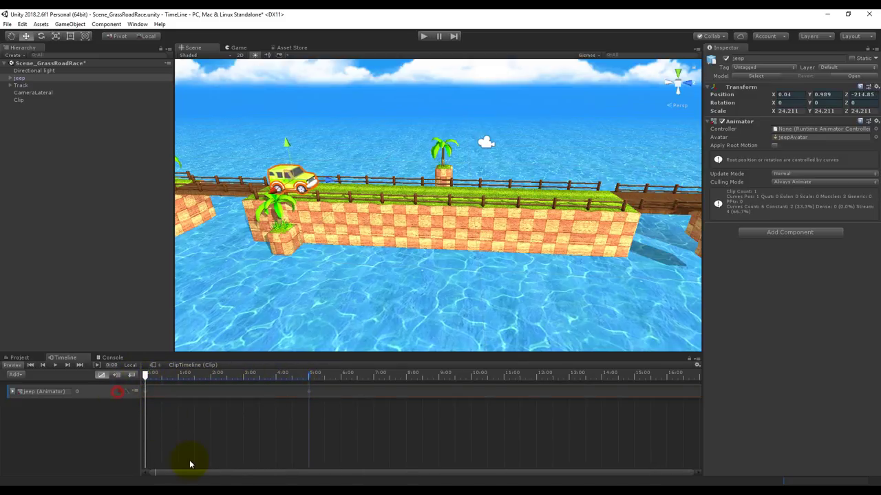
{"action": "scroll", "coordinate": [362, 425], "scroll_direction": "up", "scroll_amount": 3}
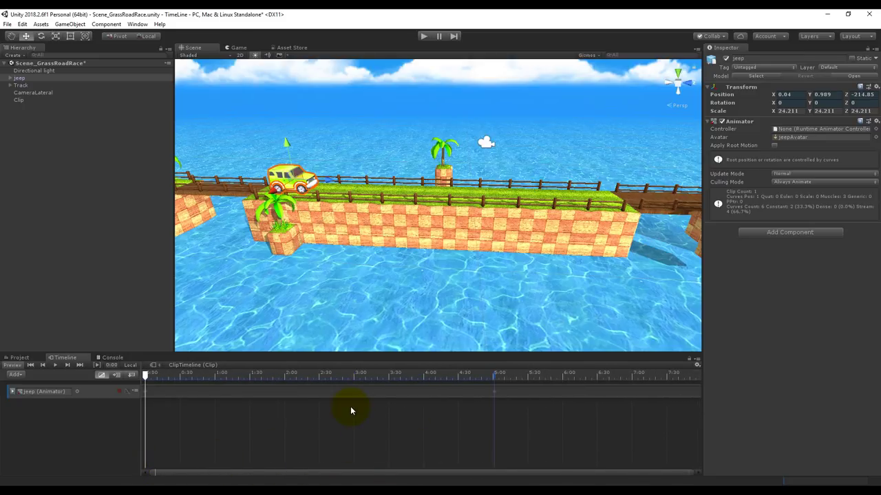
{"action": "left_click", "coordinate": [55, 365]}
{"action": "left_click", "coordinate": [422, 35]}
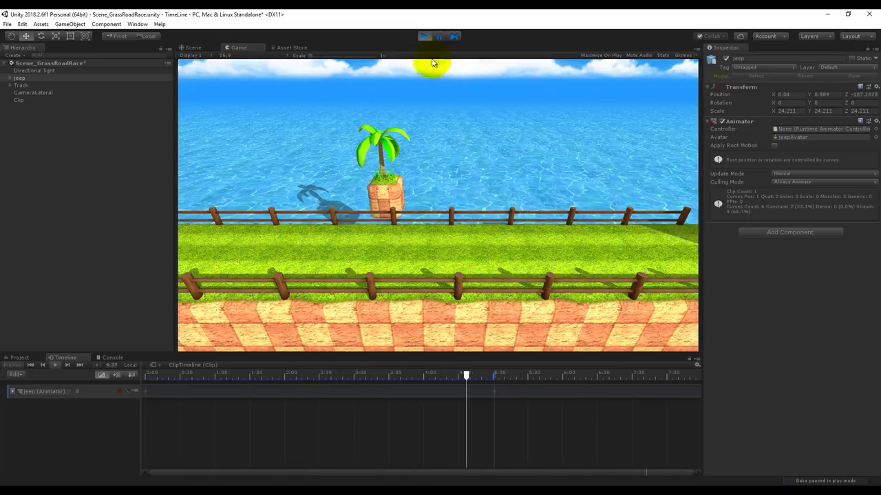
{"action": "left_click", "coordinate": [419, 36]}
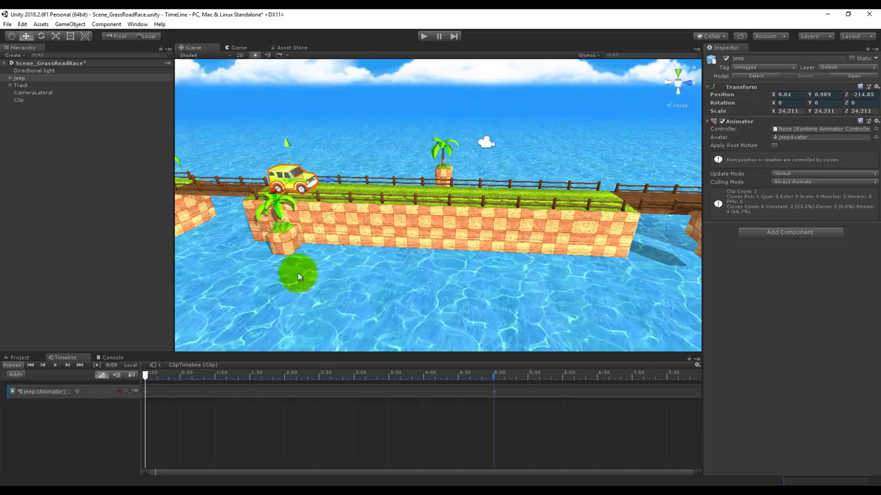
Add a new camera to the scene and rename it CameraArriere
{"action": "left_click", "coordinate": [277, 178]}
{"action": "left_click", "coordinate": [12, 55]}
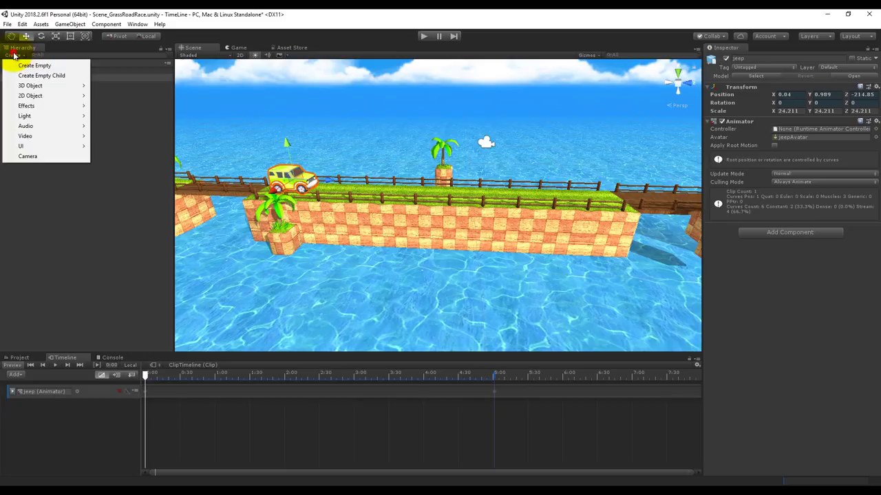
{"action": "left_click", "coordinate": [28, 156]}
{"action": "right_click", "coordinate": [28, 108]}
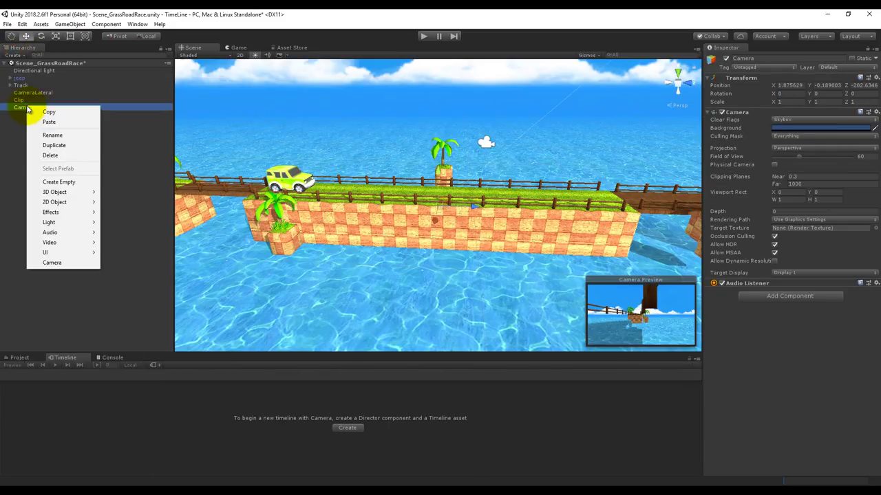
{"action": "left_click", "coordinate": [43, 134]}
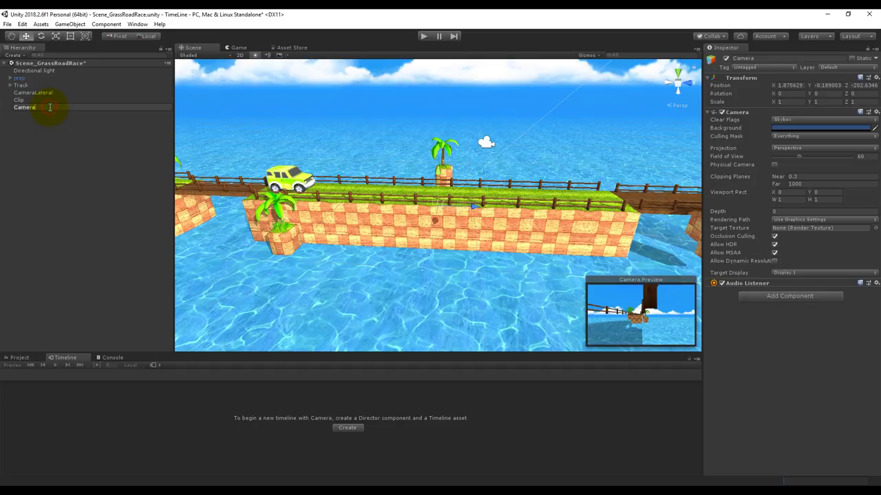
{"action": "type", "text": "Arri"}
{"action": "type", "text": "er"}
{"action": "key", "text": "Return"}
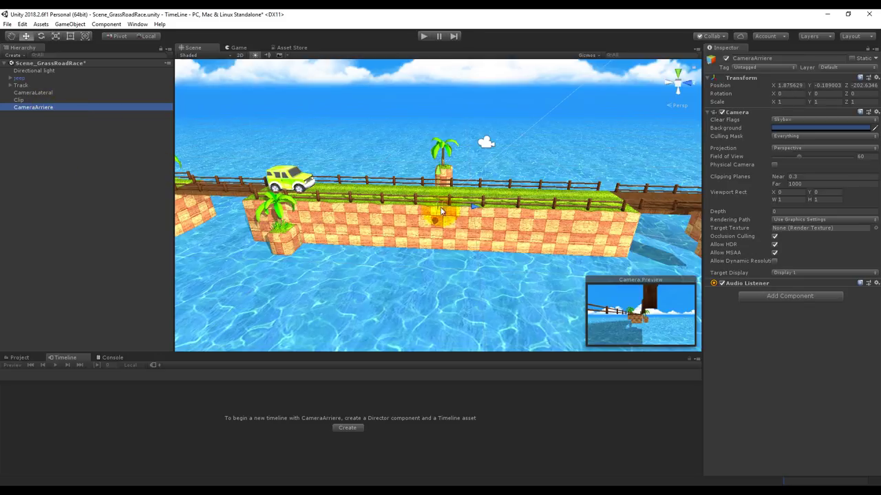
From the top view, move CameraArriere back to the road's start behind the jeep
{"action": "left_click", "coordinate": [677, 71]}
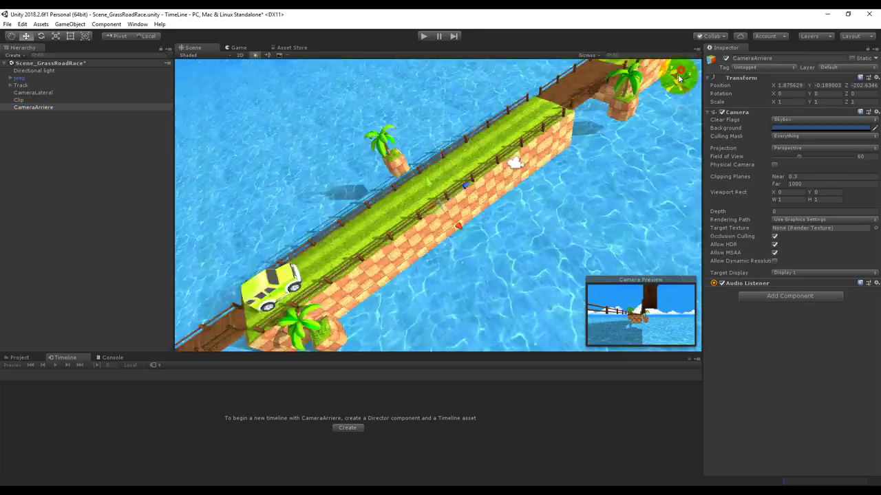
{"action": "left_click_drag", "start_coordinate": [486, 202], "coordinate": [451, 206]}
{"action": "scroll", "coordinate": [452, 202], "scroll_direction": "down", "scroll_amount": 2}
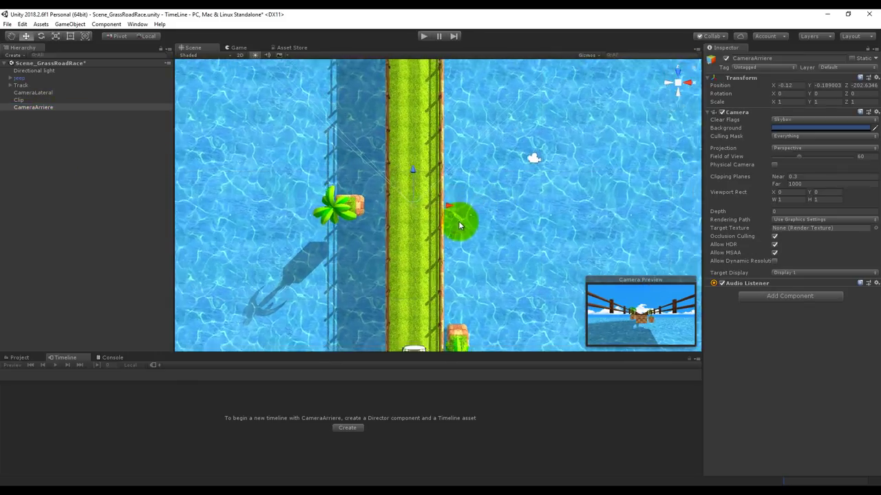
{"action": "left_click_drag", "start_coordinate": [411, 182], "coordinate": [418, 330]}
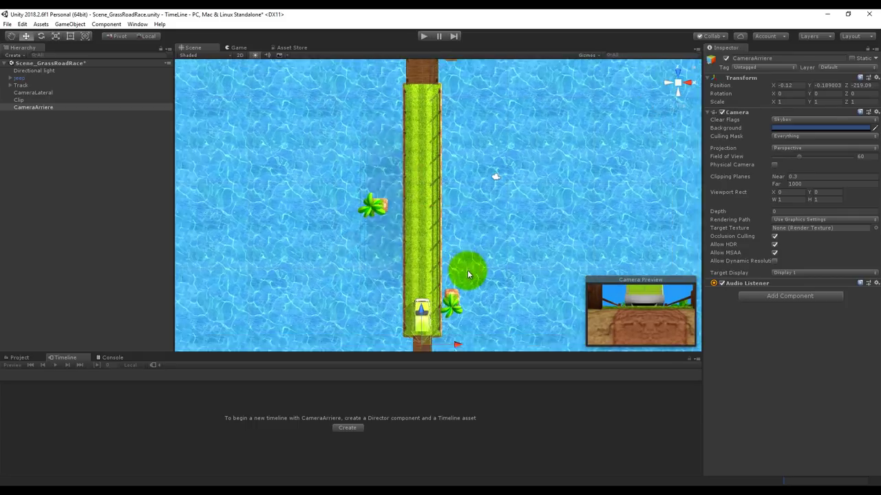
{"action": "scroll", "coordinate": [468, 267], "scroll_direction": "down", "scroll_amount": 1}
{"action": "left_click_drag", "start_coordinate": [468, 268], "coordinate": [475, 281]}
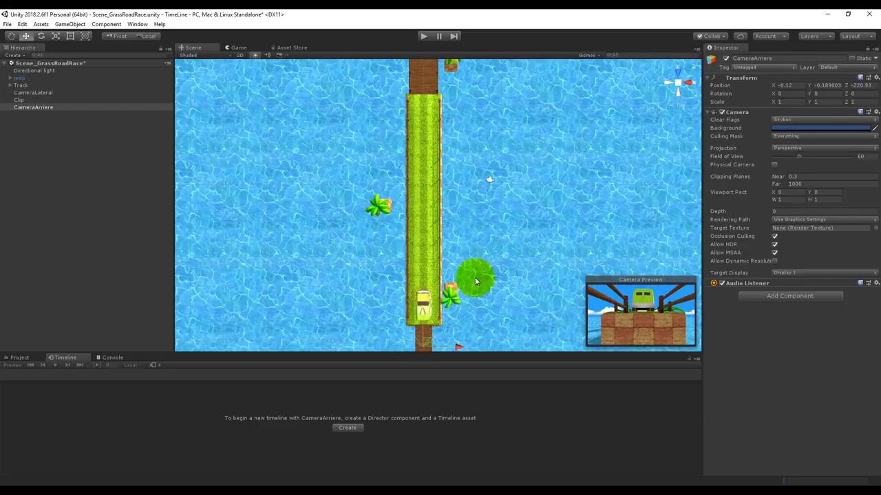
Raise CameraArriere to Y 4.87 and tilt it 31.222° down the road toward the jeep
{"action": "left_click", "coordinate": [690, 82]}
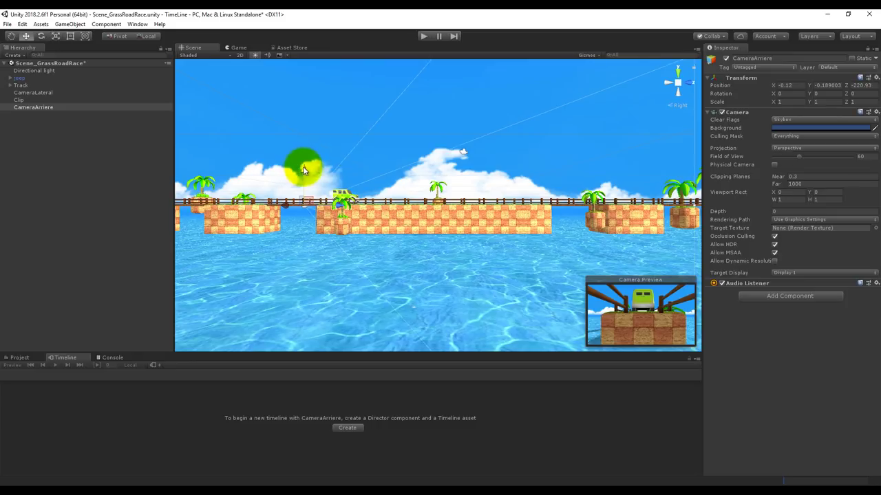
{"action": "left_click_drag", "start_coordinate": [304, 168], "coordinate": [312, 151]}
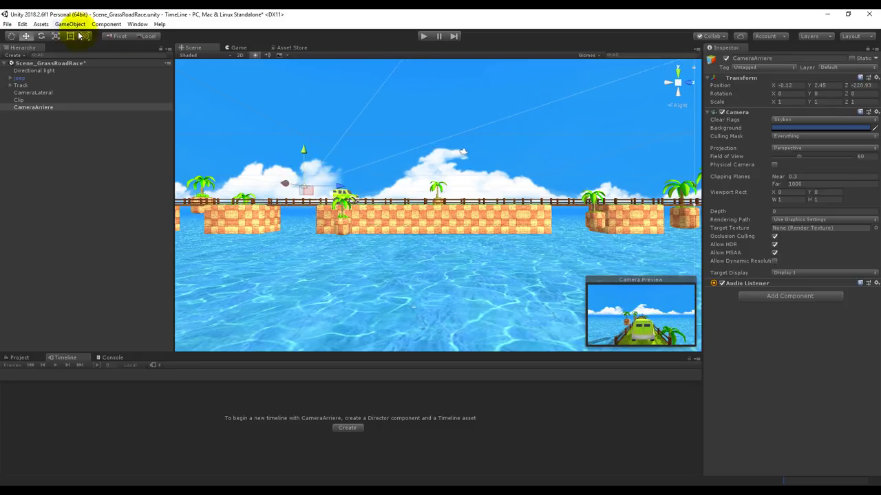
{"action": "left_click", "coordinate": [40, 36]}
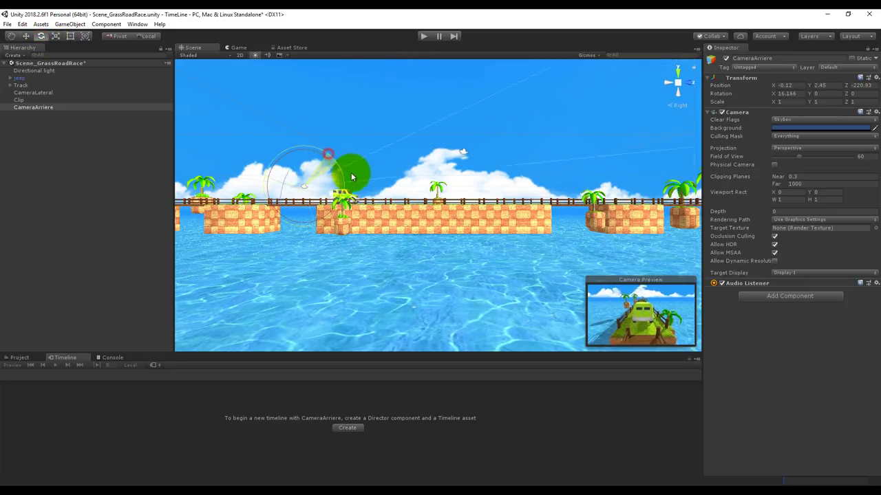
{"action": "mouse_move", "coordinate": [328, 158]}
{"action": "left_mouse_down"}
{"action": "mouse_move", "coordinate": [348, 183]}
{"action": "mouse_move", "coordinate": [332, 141]}
{"action": "left_mouse_up"}
{"action": "left_click", "coordinate": [26, 36]}
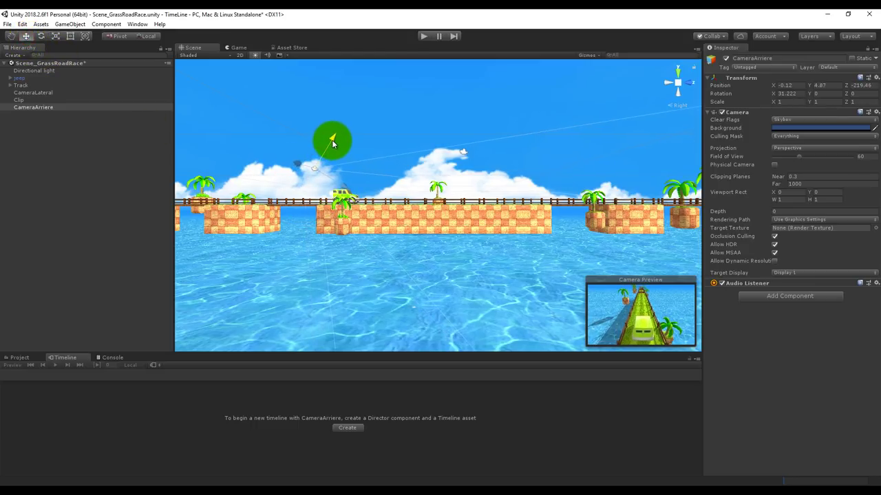
{"action": "left_click_drag", "start_coordinate": [331, 140], "coordinate": [404, 157]}
Duplicate CameraArriere and rename the copy CameraAvant
{"action": "right_click", "coordinate": [184, 330]}
{"action": "left_click", "coordinate": [35, 108]}
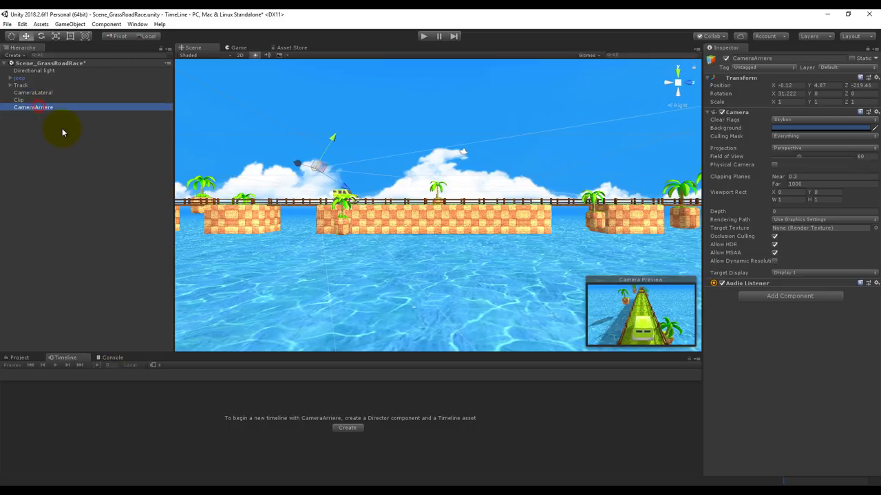
{"action": "key", "text": "ctrl+d"}
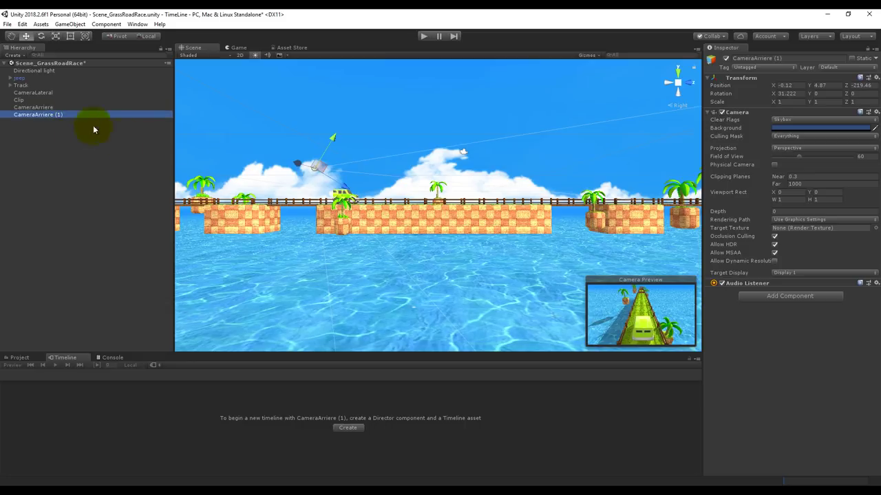
{"action": "right_click", "coordinate": [51, 117]}
{"action": "left_click", "coordinate": [72, 141]}
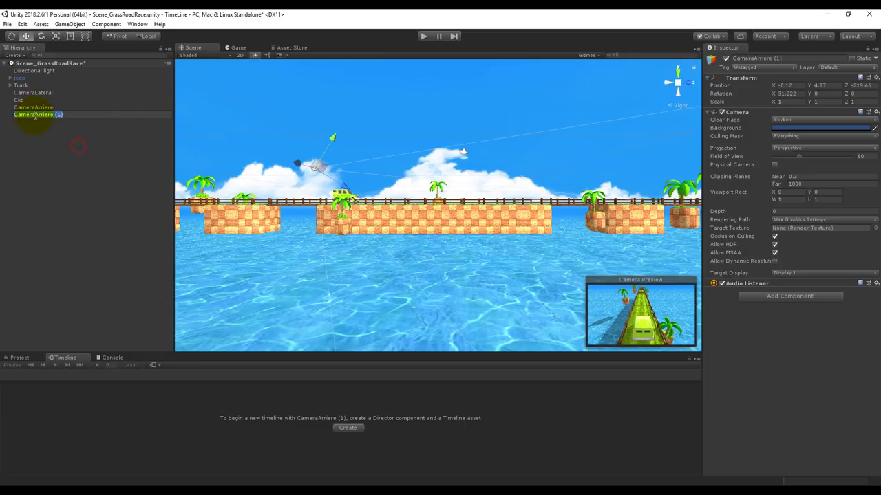
{"action": "type", "text": "CameraAvant"}
{"action": "key", "text": "Return"}
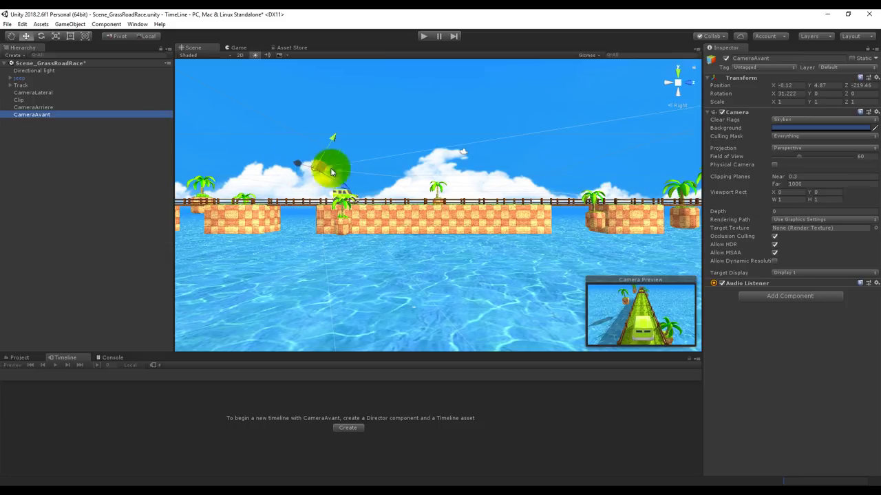
Level CameraAvant to rotation X 0, move it far up the road, and turn it to Y 180
{"action": "left_click", "coordinate": [679, 75]}
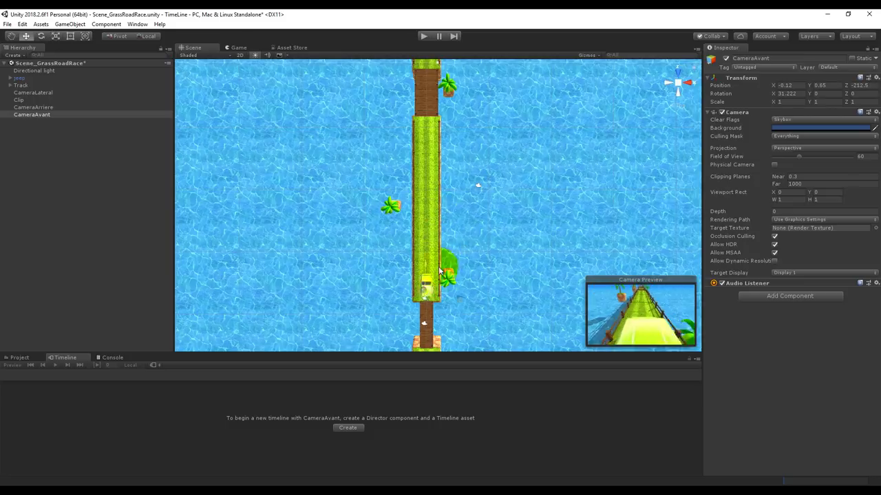
{"action": "left_click_drag", "start_coordinate": [424, 323], "coordinate": [424, 331]}
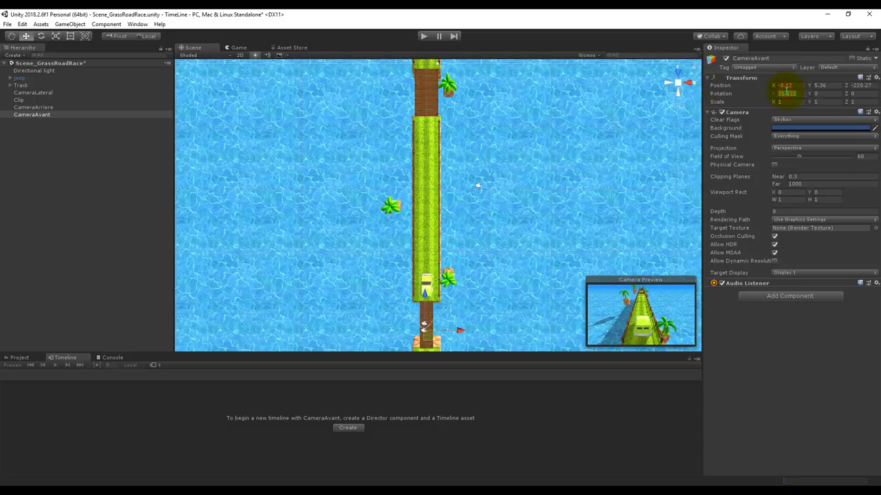
{"action": "type", "text": "0"}
{"action": "key", "text": "Return"}
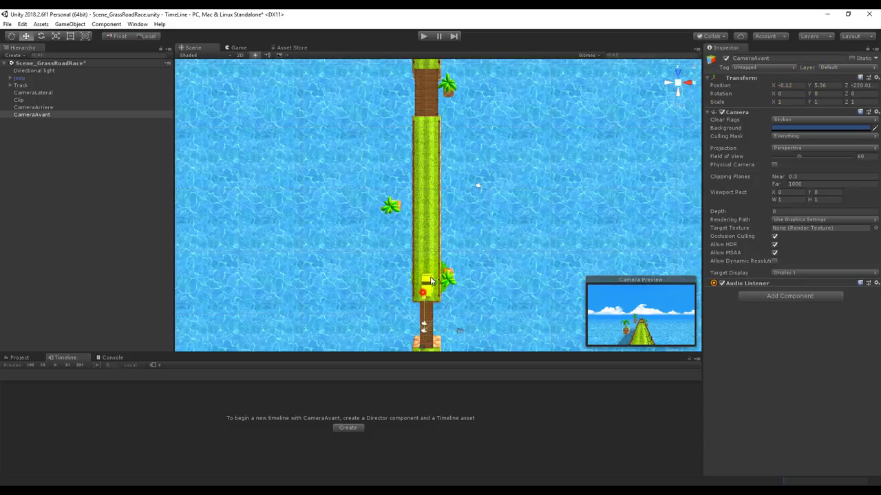
{"action": "left_click_drag", "start_coordinate": [431, 280], "coordinate": [425, 69]}
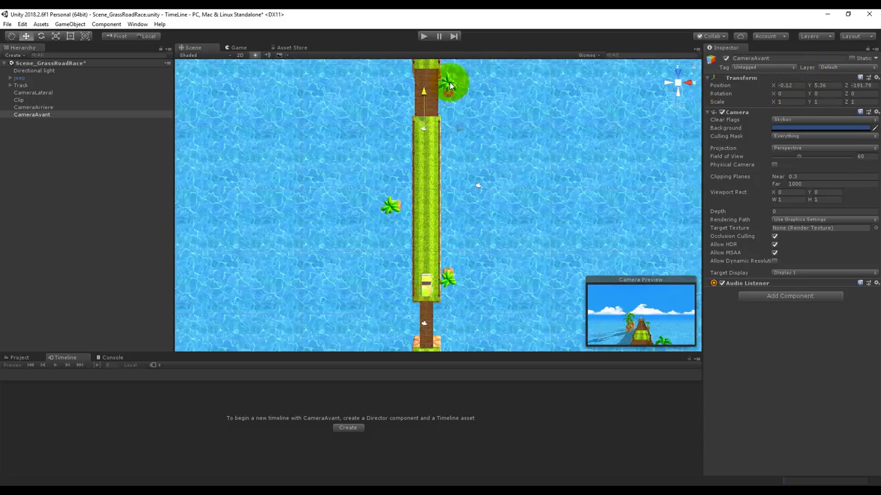
{"action": "left_click", "coordinate": [818, 97]}
{"action": "type", "text": "180"}
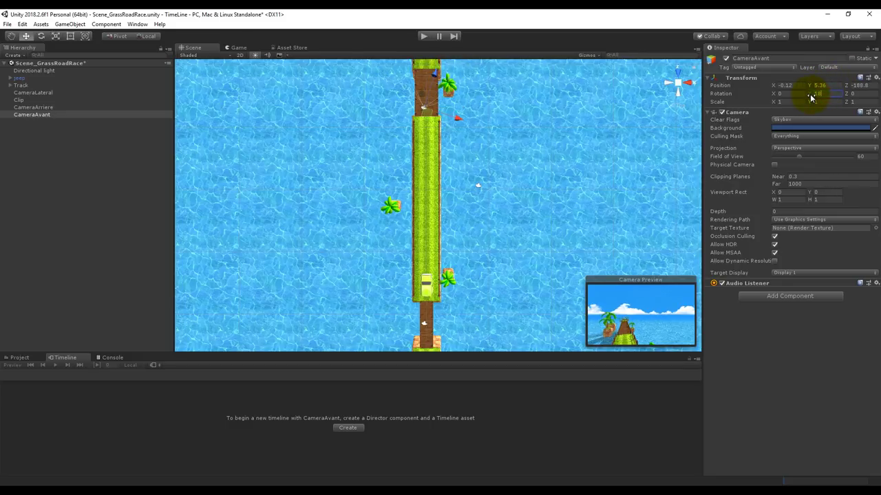
Lower CameraAvant to Y 1.65 at the road's far end (-0.12, 1.65, -179.2)
{"action": "left_click", "coordinate": [681, 81]}
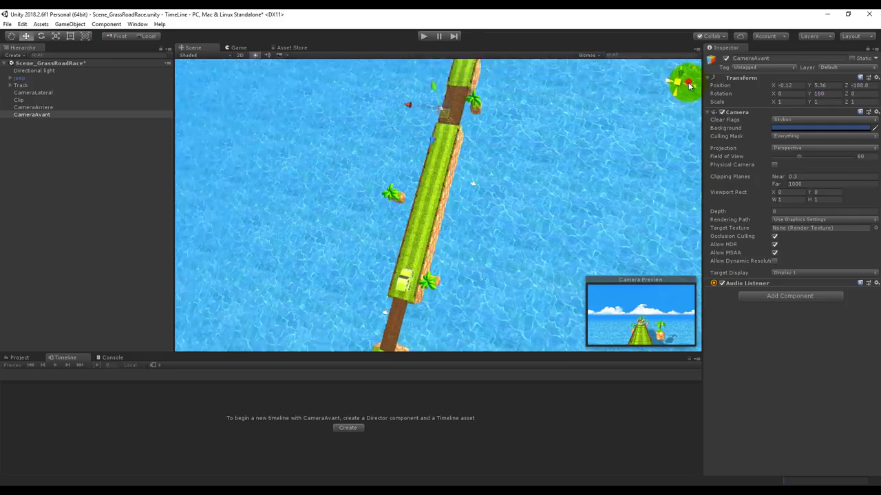
{"action": "left_click_drag", "start_coordinate": [523, 144], "coordinate": [486, 197]}
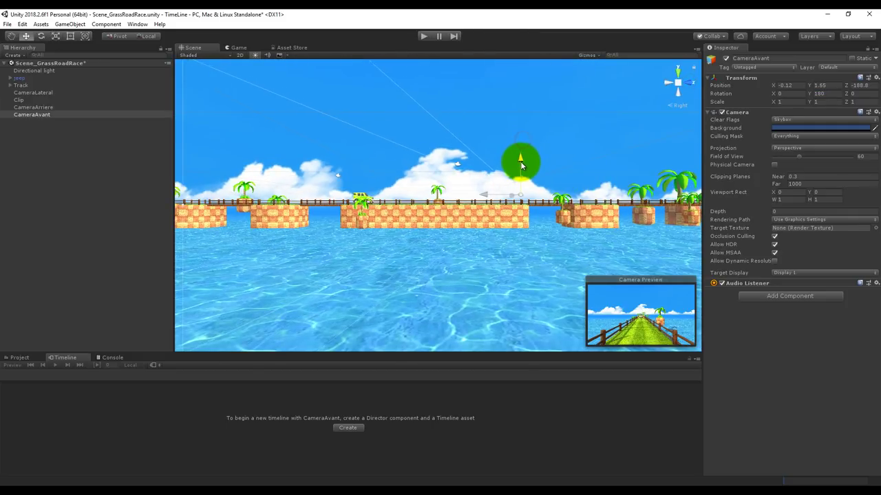
{"action": "left_click_drag", "start_coordinate": [506, 196], "coordinate": [550, 194]}
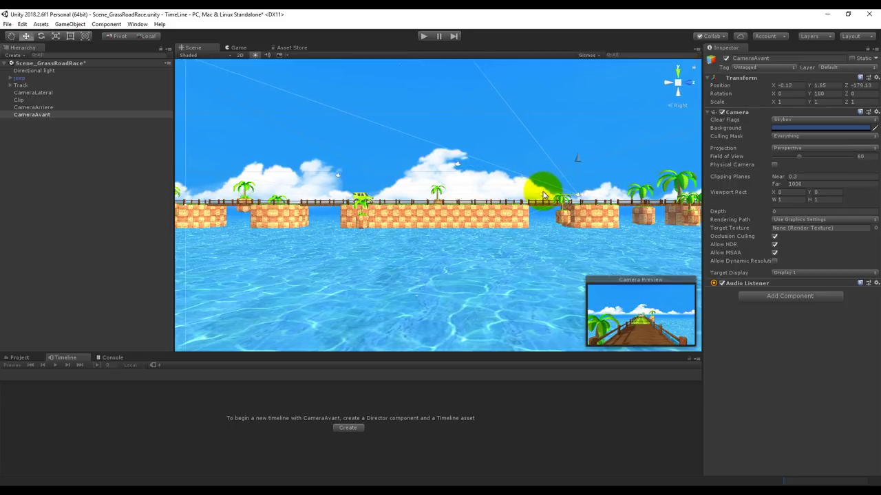
{"action": "left_click_drag", "start_coordinate": [550, 195], "coordinate": [595, 240]}
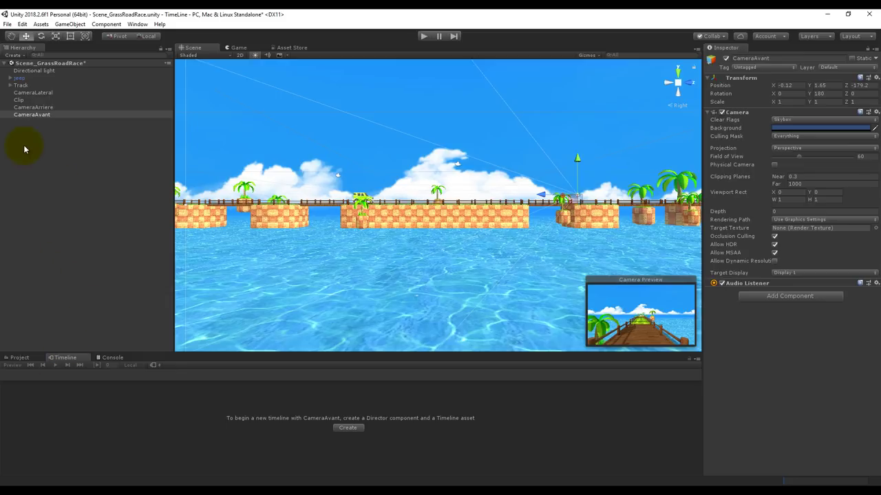
Add a CameraArriere activation track (0–5 s) to ClipTimeline and dock Game beside Timeline to preview
{"action": "left_click", "coordinate": [19, 100]}
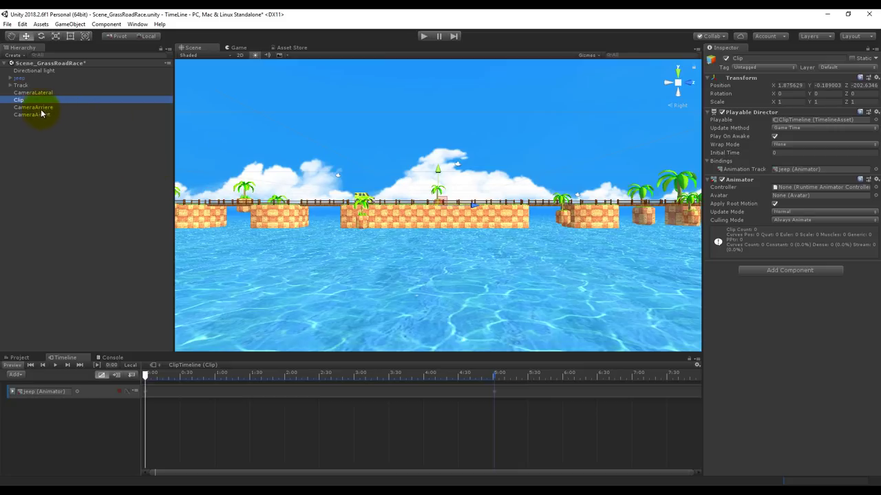
{"action": "right_click", "coordinate": [60, 424]}
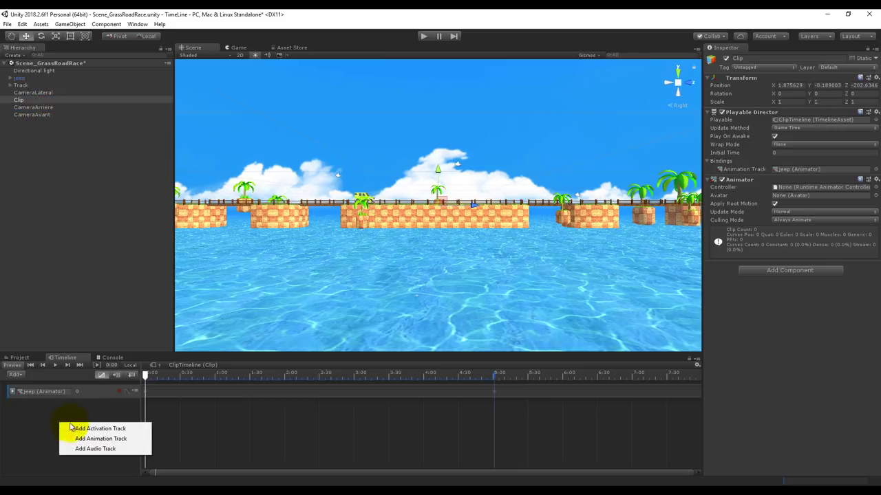
{"action": "left_click", "coordinate": [105, 430]}
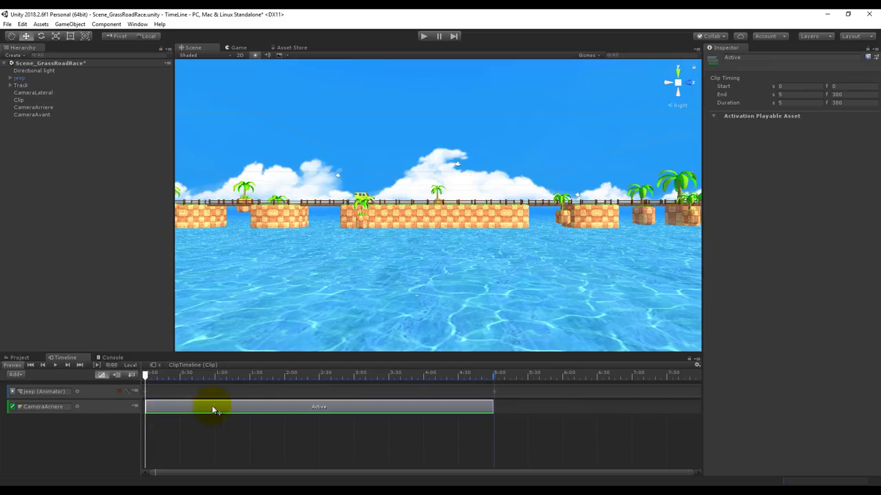
{"action": "left_click_drag", "start_coordinate": [241, 48], "coordinate": [585, 435]}
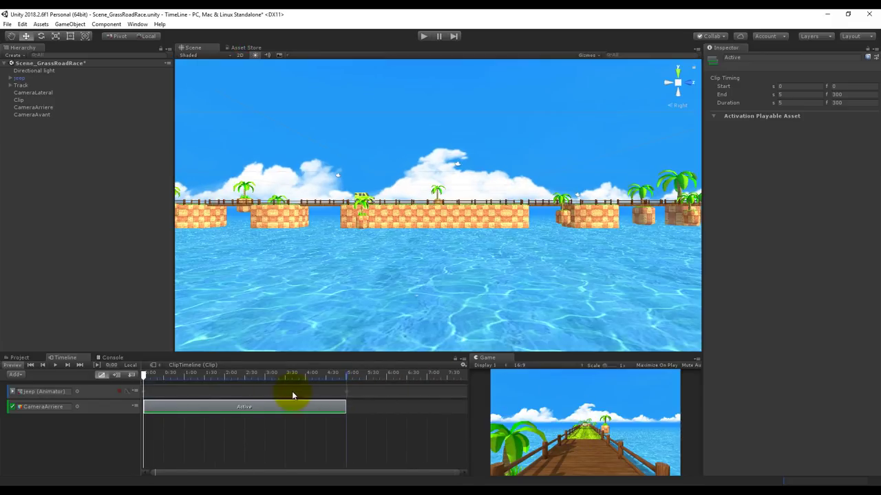
{"action": "mouse_move", "coordinate": [144, 378]}
{"action": "left_mouse_down"}
{"action": "mouse_move", "coordinate": [335, 404]}
{"action": "mouse_move", "coordinate": [128, 389]}
{"action": "left_mouse_up"}
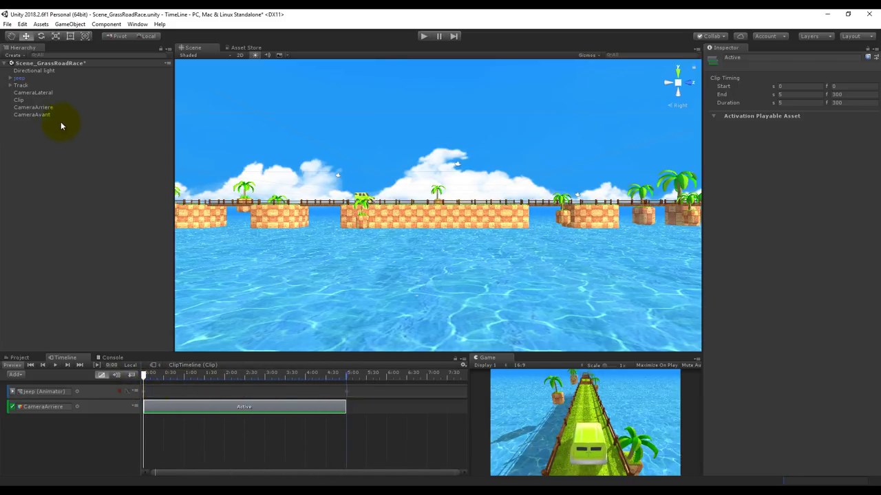
Scrub ClipTimeline to about 3:29, checking CameraArriere and CameraAvant in the Game view
{"action": "left_click", "coordinate": [43, 108]}
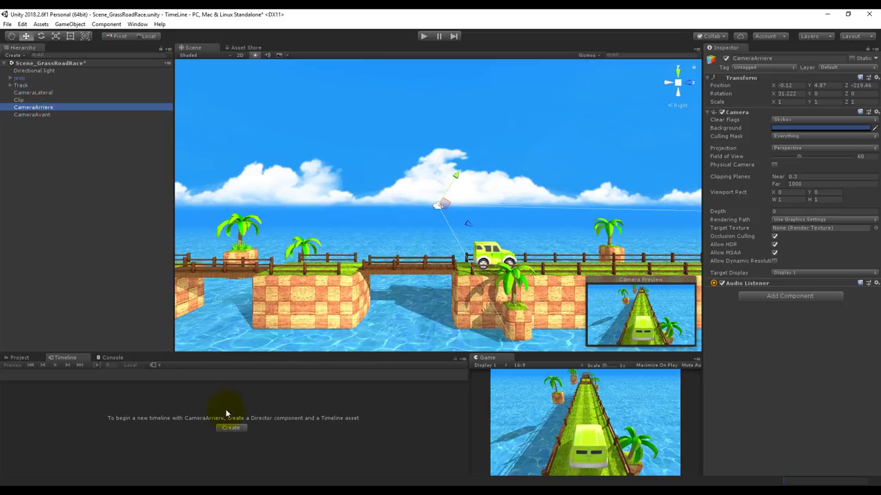
{"action": "left_click", "coordinate": [25, 101]}
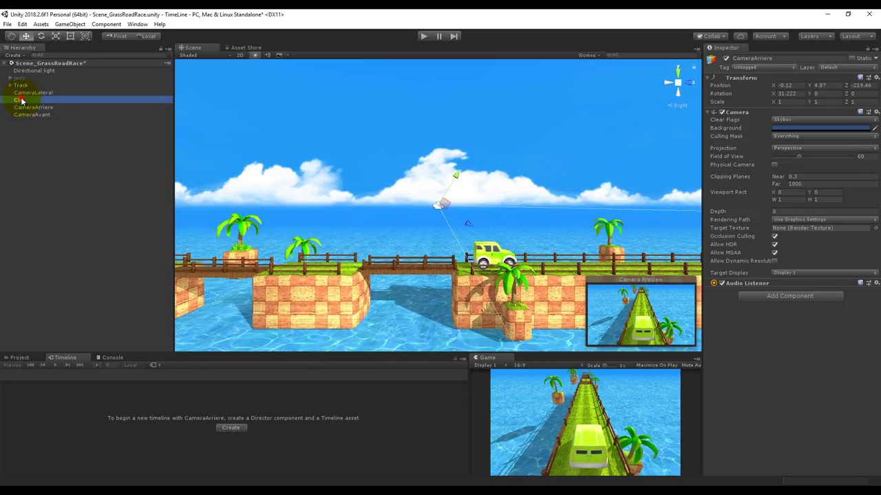
{"action": "mouse_move", "coordinate": [145, 375]}
{"action": "left_mouse_down"}
{"action": "mouse_move", "coordinate": [395, 397]}
{"action": "mouse_move", "coordinate": [143, 375]}
{"action": "mouse_move", "coordinate": [381, 387]}
{"action": "left_mouse_up"}
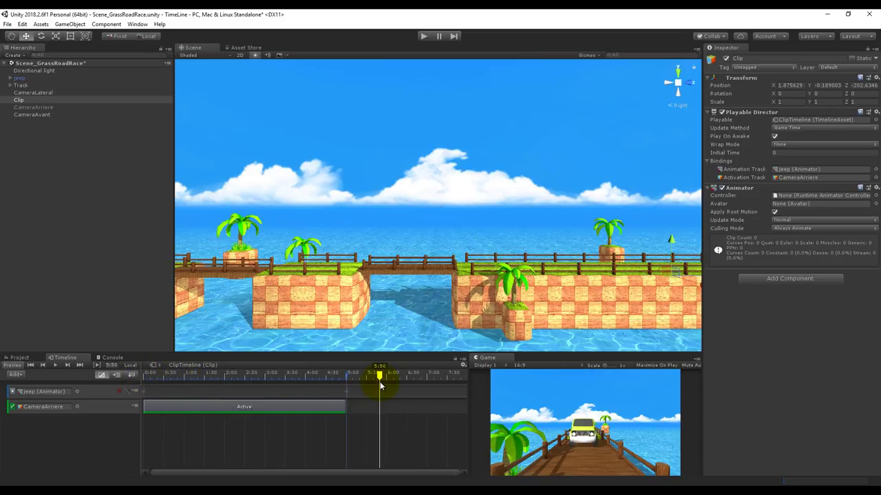
{"action": "left_click", "coordinate": [48, 115]}
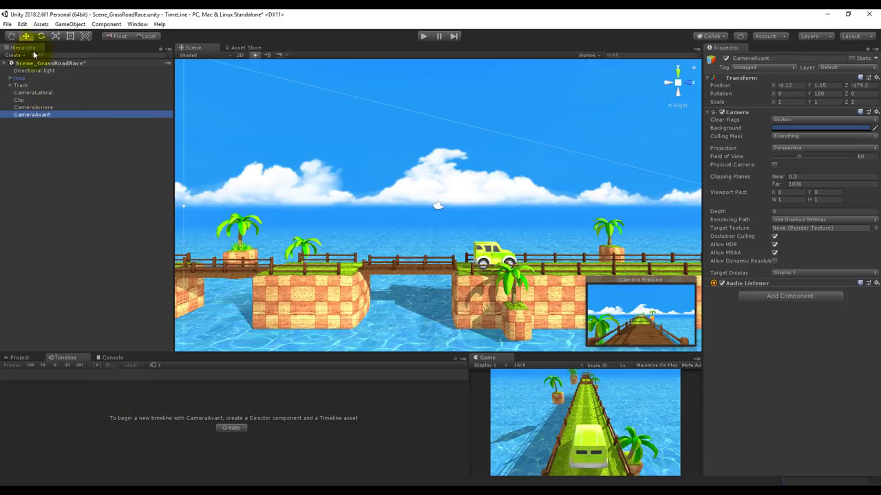
{"action": "left_click", "coordinate": [18, 100]}
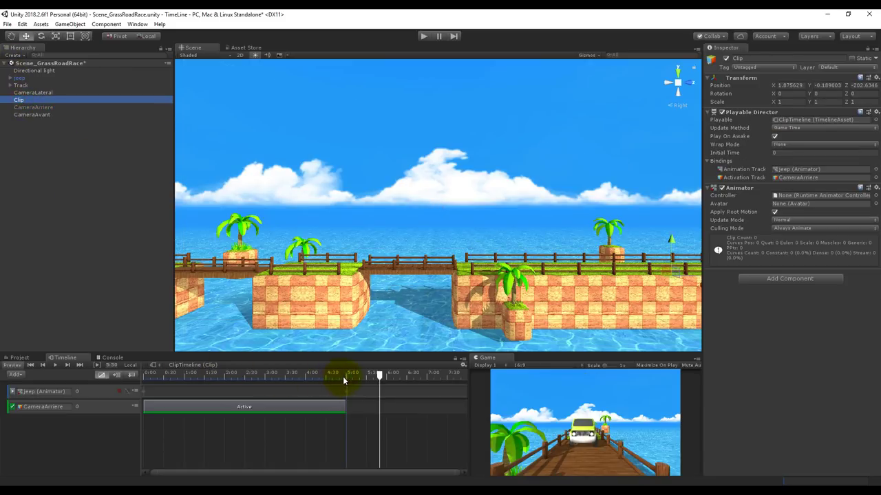
Add a CameraLateral activation track and set the playhead at the switch point, about 1:55
{"action": "mouse_move", "coordinate": [35, 92]}
{"action": "left_mouse_down"}
{"action": "mouse_move", "coordinate": [80, 344]}
{"action": "mouse_move", "coordinate": [76, 432]}
{"action": "left_mouse_up"}
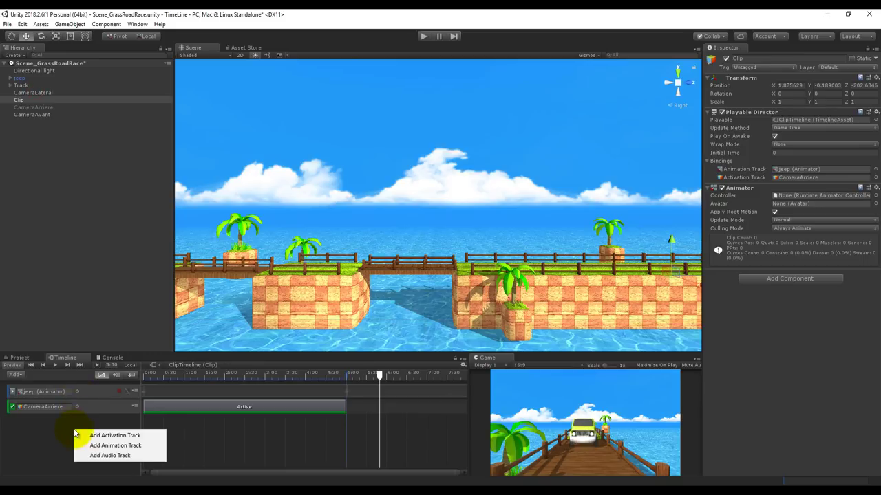
{"action": "left_click", "coordinate": [110, 436]}
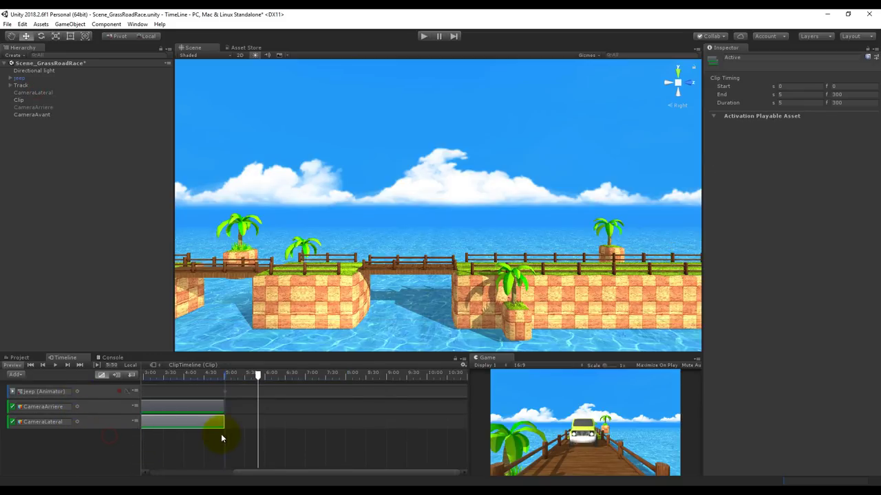
{"action": "left_click_drag", "start_coordinate": [254, 377], "coordinate": [231, 377]}
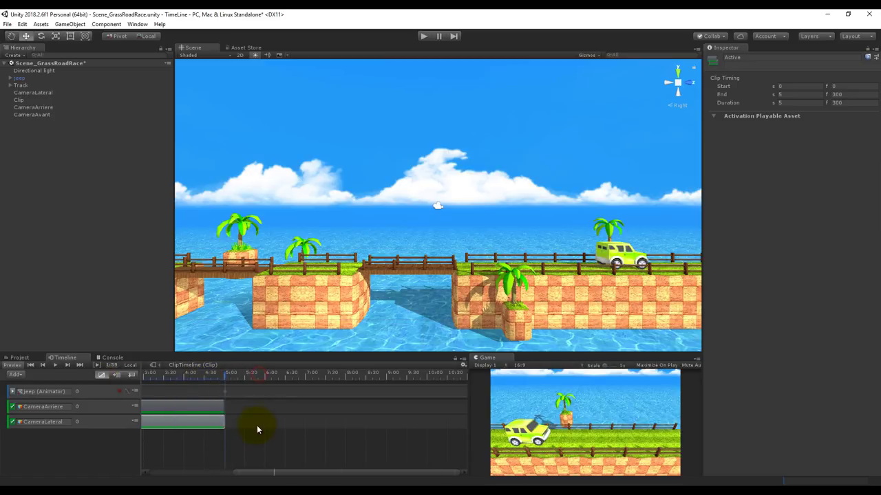
{"action": "left_click_drag", "start_coordinate": [291, 472], "coordinate": [141, 472]}
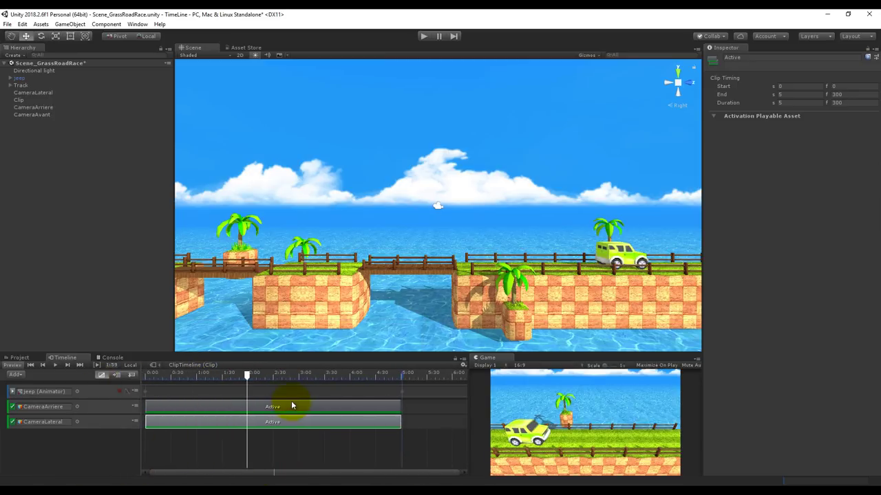
{"action": "mouse_move", "coordinate": [249, 379]}
{"action": "left_mouse_down"}
{"action": "mouse_move", "coordinate": [228, 383]}
{"action": "mouse_move", "coordinate": [243, 383]}
{"action": "left_mouse_up"}
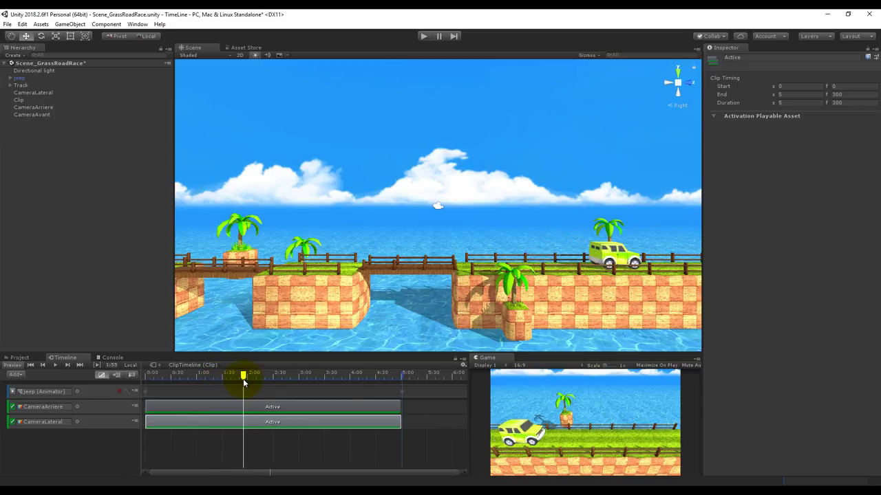
Trim CameraArriere's clip to end at 1.92 s and make CameraLateral's clip run 1.92–3.72 s
{"action": "left_click_drag", "start_coordinate": [397, 407], "coordinate": [239, 411]}
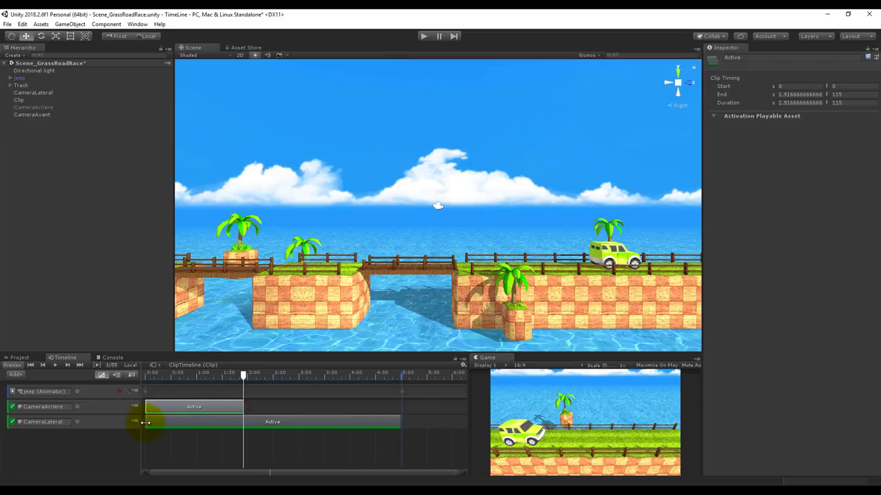
{"action": "left_click_drag", "start_coordinate": [146, 423], "coordinate": [245, 422]}
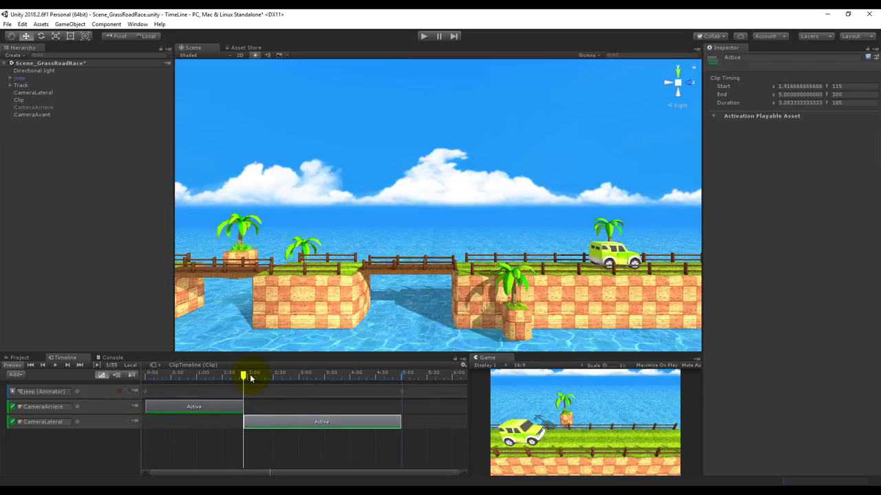
{"action": "mouse_move", "coordinate": [250, 378]}
{"action": "left_mouse_down"}
{"action": "mouse_move", "coordinate": [207, 378]}
{"action": "mouse_move", "coordinate": [336, 384]}
{"action": "left_mouse_up"}
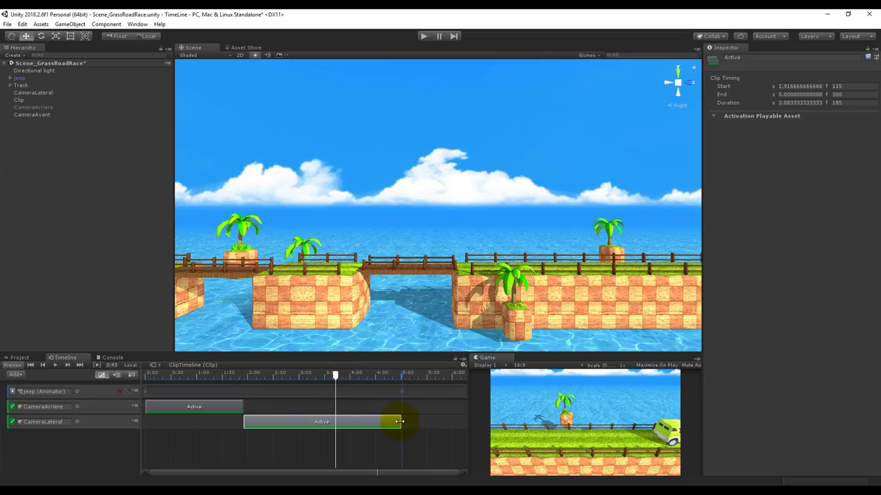
{"action": "left_click_drag", "start_coordinate": [400, 421], "coordinate": [335, 422]}
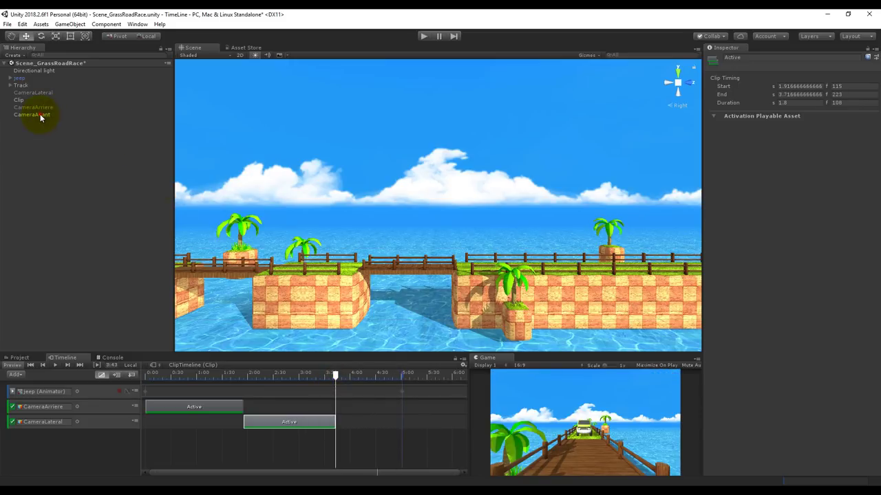
{"action": "mouse_move", "coordinate": [40, 118]}
{"action": "left_mouse_down"}
{"action": "mouse_move", "coordinate": [60, 476]}
{"action": "mouse_move", "coordinate": [62, 455]}
{"action": "left_mouse_up"}
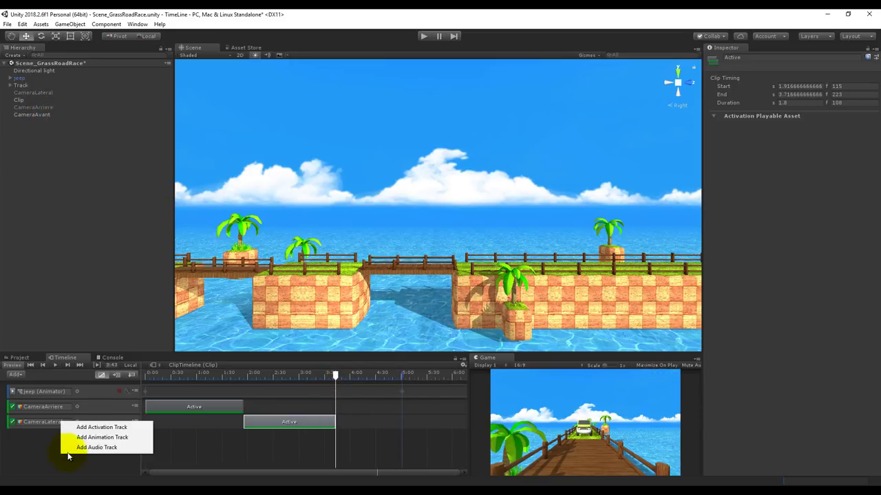
Add a CameraAvant activation track and give CameraArriere a second Active clip from 3.72 to 5.03 s
{"action": "left_click", "coordinate": [106, 428]}
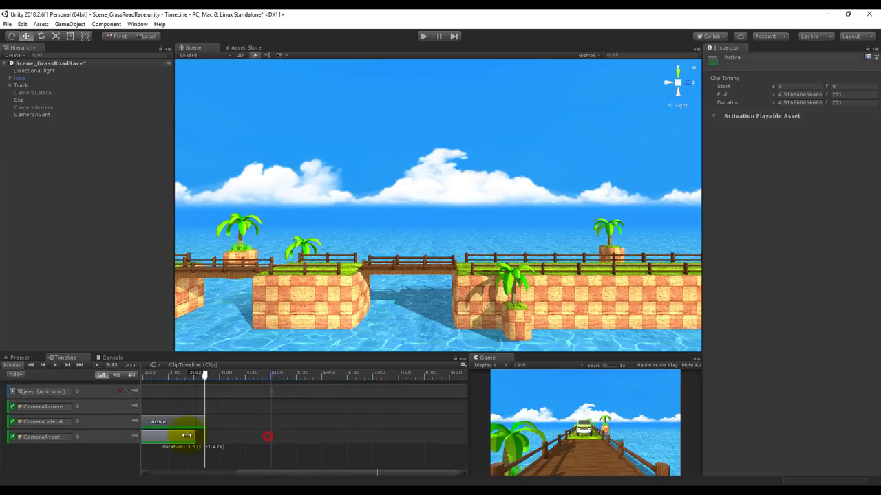
{"action": "left_click_drag", "start_coordinate": [267, 437], "coordinate": [187, 438]}
{"action": "left_click_drag", "start_coordinate": [263, 475], "coordinate": [157, 474]}
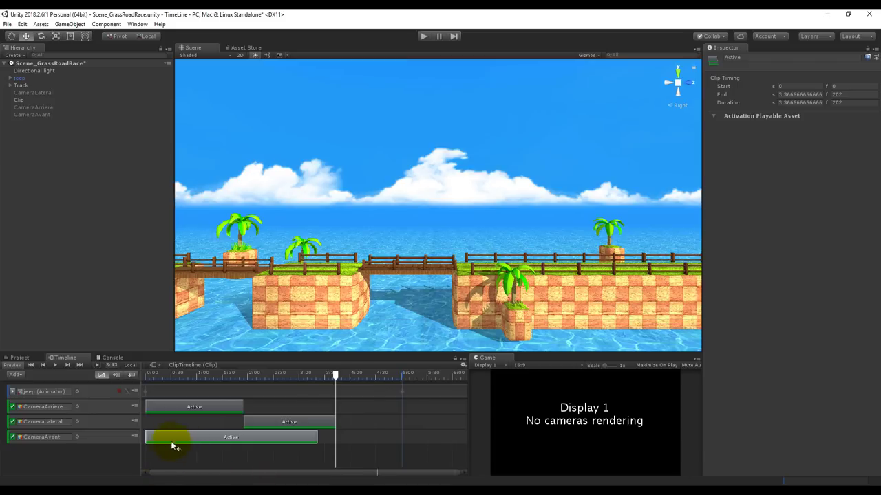
{"action": "mouse_move", "coordinate": [146, 437]}
{"action": "left_mouse_down"}
{"action": "mouse_move", "coordinate": [267, 439]}
{"action": "mouse_move", "coordinate": [358, 410]}
{"action": "left_mouse_up"}
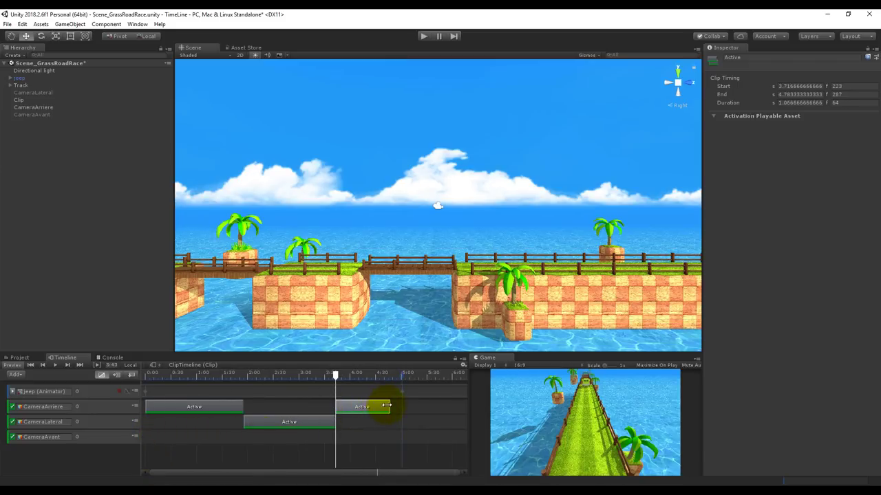
{"action": "left_click", "coordinate": [391, 408]}
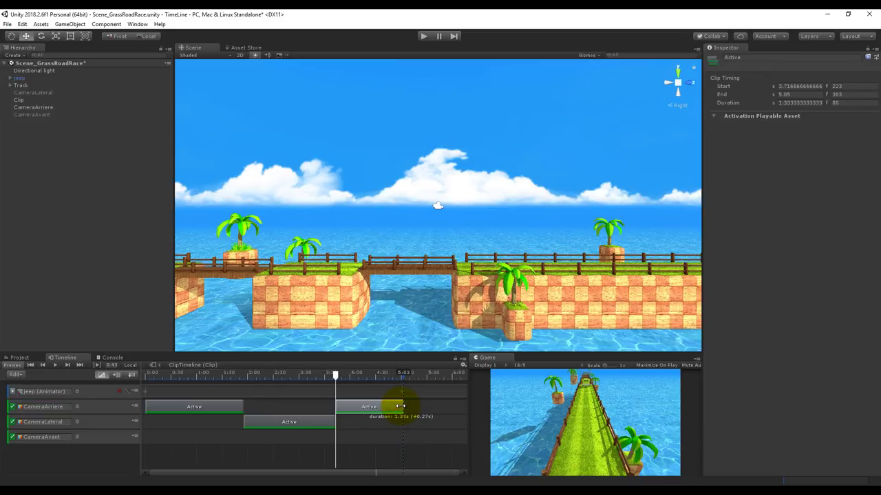
{"action": "left_click_drag", "start_coordinate": [388, 406], "coordinate": [403, 407]}
{"action": "left_click_drag", "start_coordinate": [336, 375], "coordinate": [118, 373]}
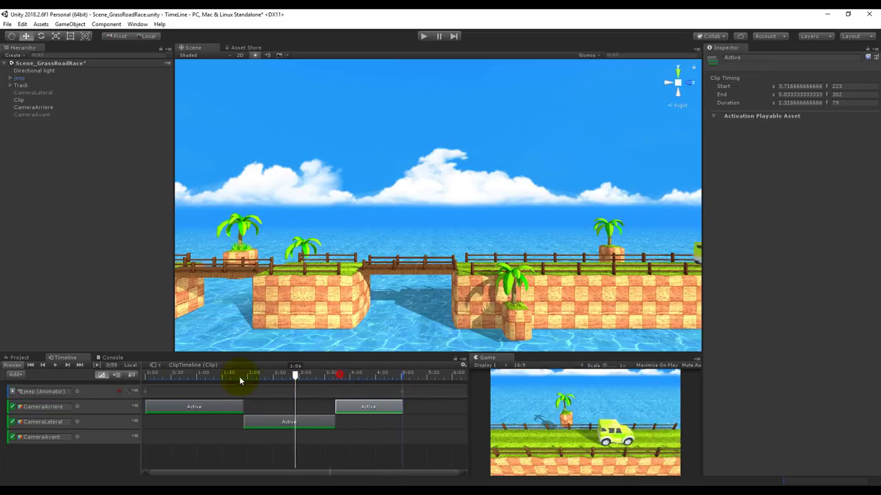
{"action": "left_click_drag", "start_coordinate": [482, 359], "coordinate": [245, 48]}
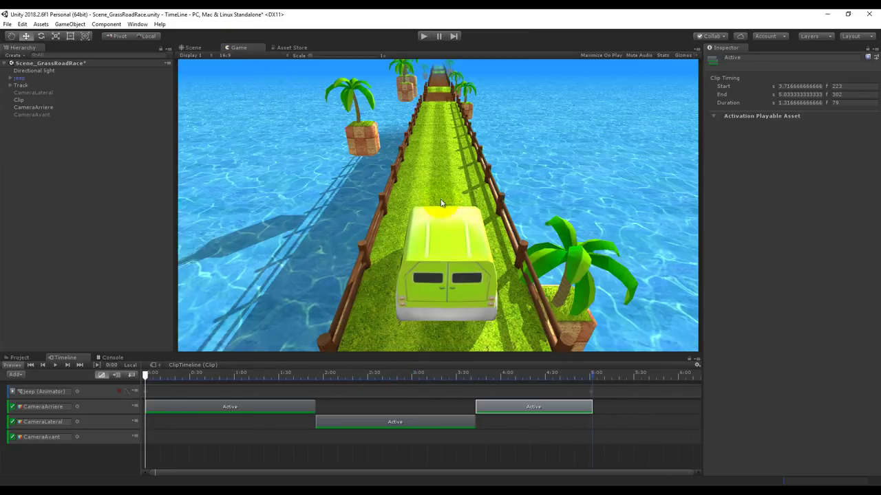
Play the timeline in the Game view, check CameraLateral's side shot near 2:28, then rewind to 0:00
{"action": "left_click", "coordinate": [216, 142]}
{"action": "left_click", "coordinate": [56, 365]}
{"action": "left_click_drag", "start_coordinate": [213, 372], "coordinate": [363, 383]}
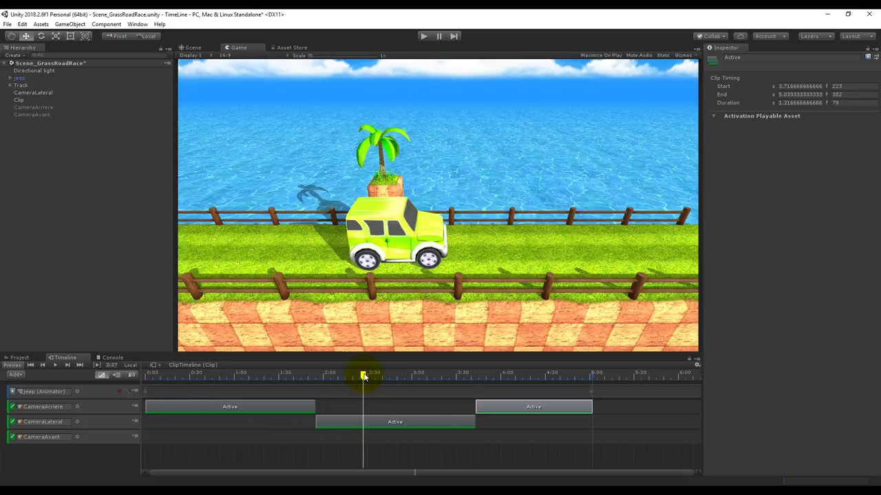
{"action": "left_click_drag", "start_coordinate": [364, 377], "coordinate": [141, 379]}
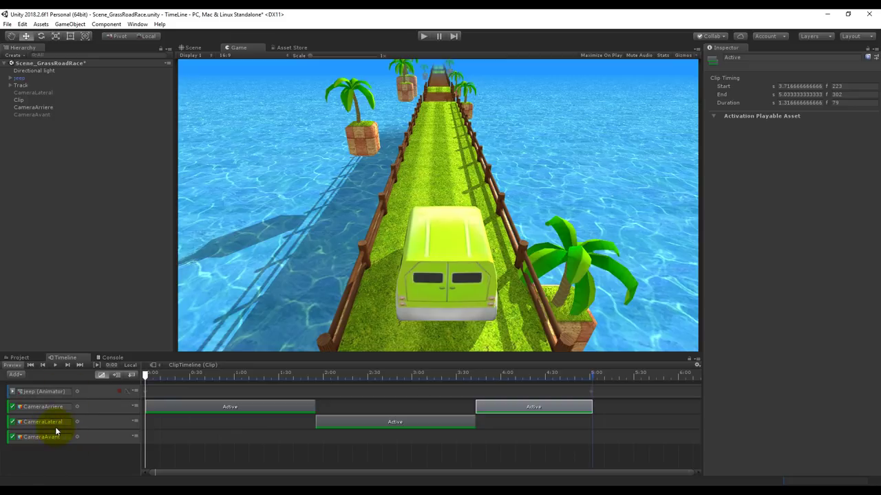
Put the CameraArriere, CameraLateral and CameraAvant tracks into a folded track group named Cameras
{"action": "left_click", "coordinate": [15, 375]}
{"action": "left_click", "coordinate": [35, 381]}
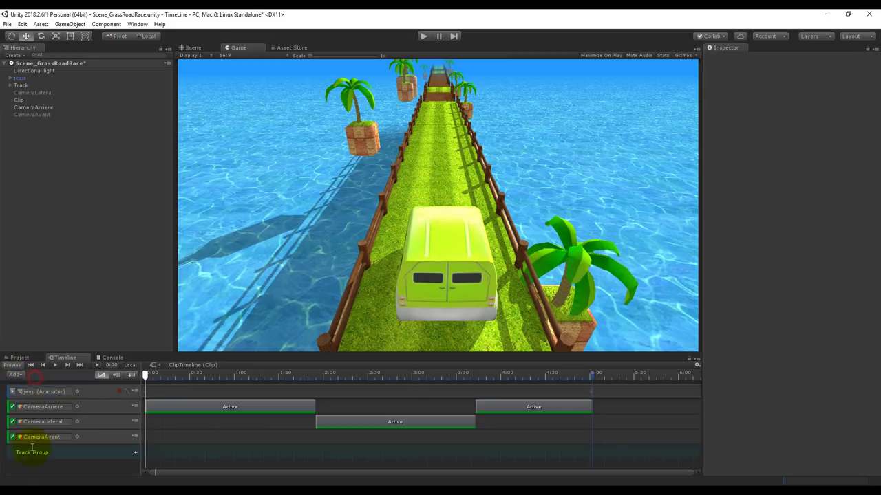
{"action": "left_click", "coordinate": [53, 453]}
{"action": "type", "text": "Cameras"}
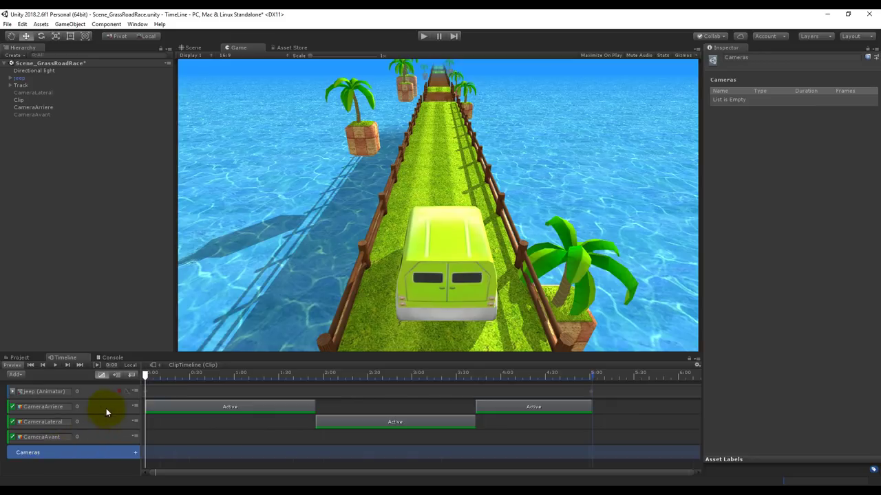
{"action": "left_click", "coordinate": [103, 409]}
{"action": "left_click", "coordinate": [93, 421], "text": "shift"}
{"action": "left_click", "coordinate": [91, 435], "text": "shift"}
{"action": "left_click_drag", "start_coordinate": [96, 412], "coordinate": [66, 453]}
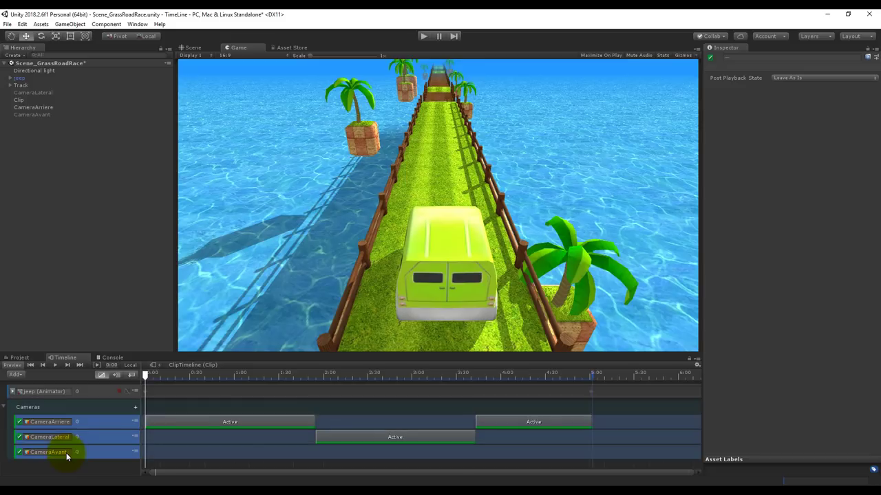
{"action": "left_click", "coordinate": [4, 407]}
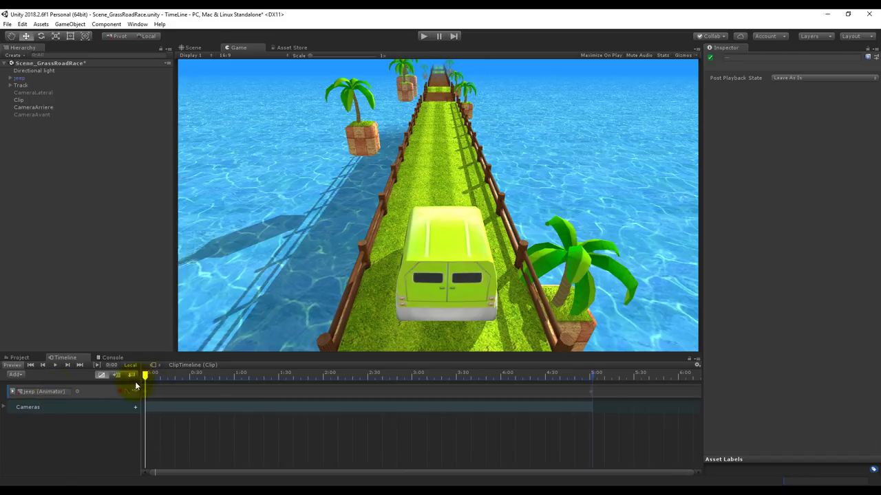
Start recording on the jeep track and select the jeep's four wheels to key their X rotation
{"action": "left_click", "coordinate": [118, 391]}
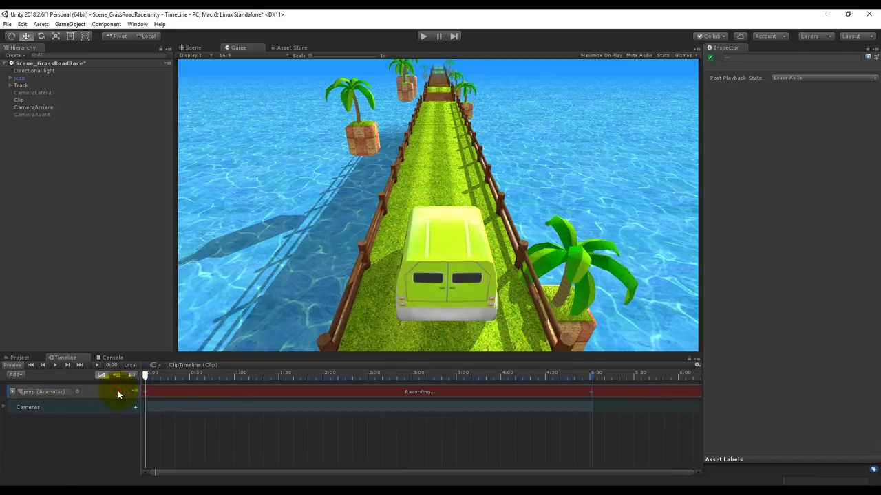
{"action": "left_click", "coordinate": [192, 47]}
{"action": "mouse_move", "coordinate": [478, 260]}
{"action": "right_mouse_down"}
{"action": "mouse_move", "coordinate": [425, 335]}
{"action": "mouse_move", "coordinate": [440, 317]}
{"action": "right_mouse_up"}
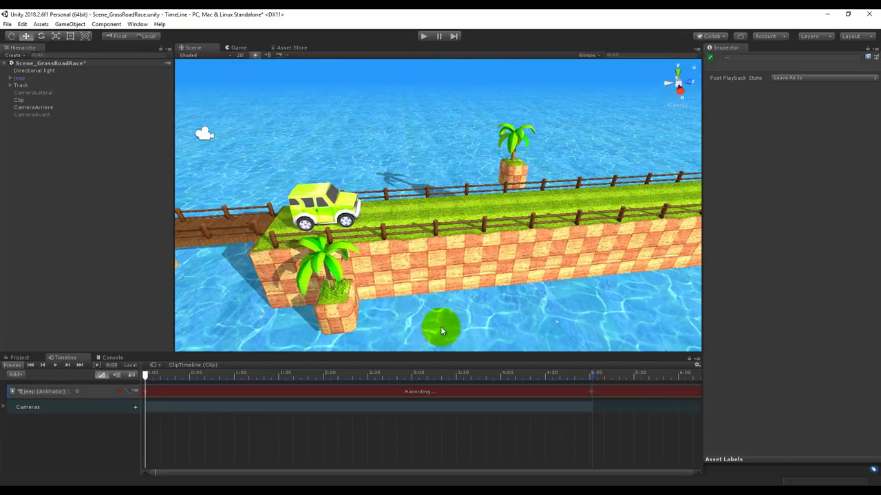
{"action": "left_click", "coordinate": [9, 80]}
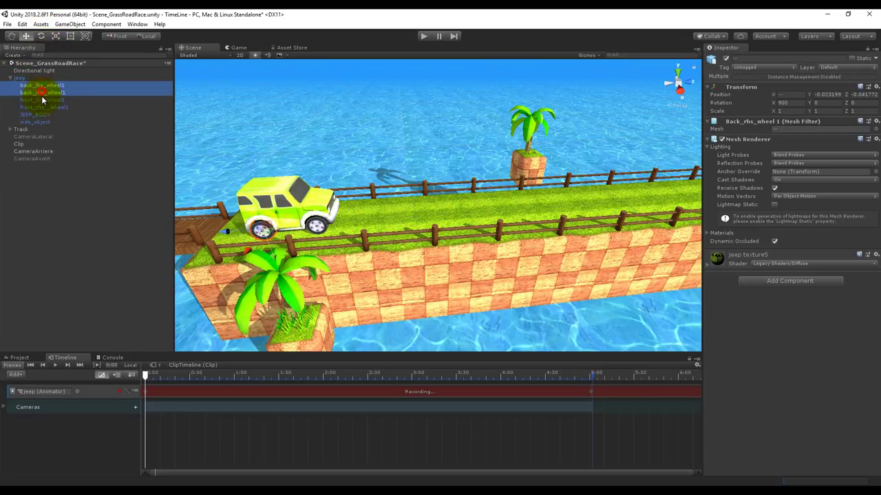
{"action": "left_click_drag", "start_coordinate": [41, 85], "coordinate": [44, 111]}
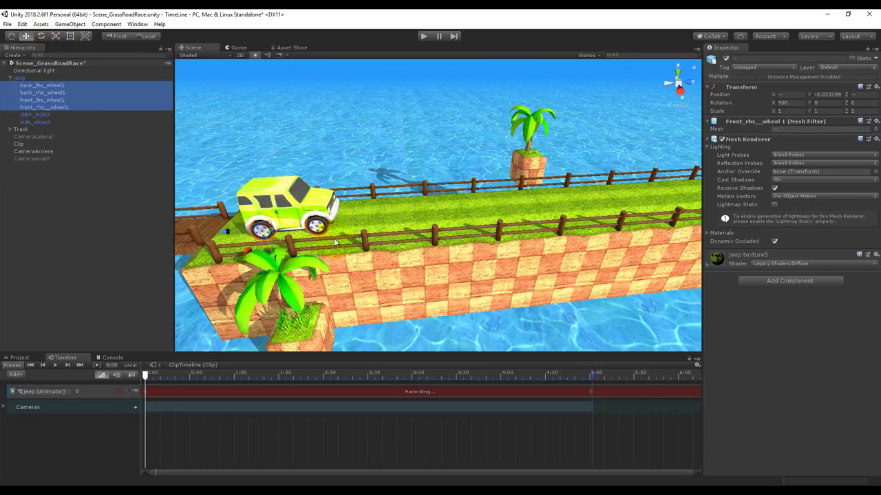
{"action": "left_click", "coordinate": [797, 101]}
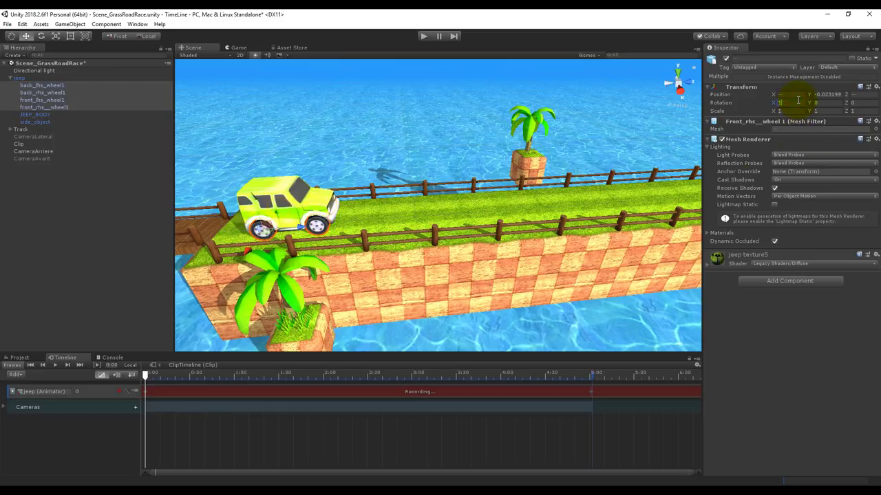
{"action": "type", "text": "1"}
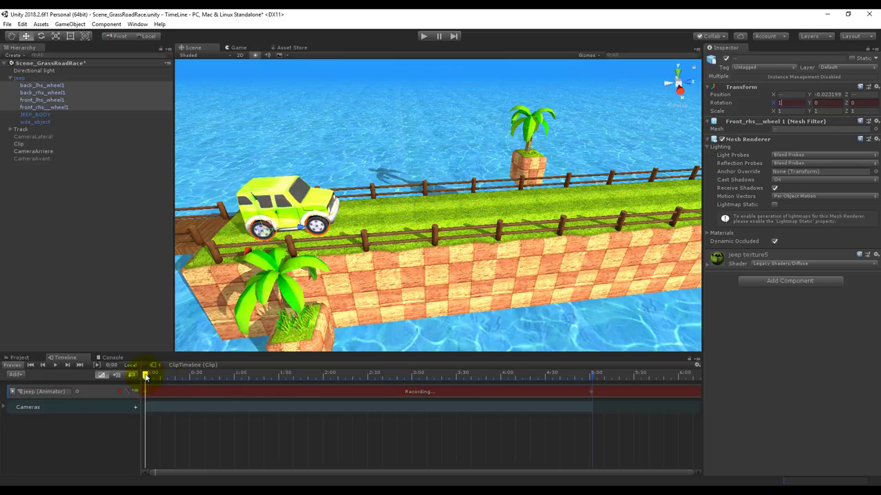
Key the wheels' X rotation to 1800 near 5:00, check the spin at 2:25, and stop recording
{"action": "left_click_drag", "start_coordinate": [145, 377], "coordinate": [592, 385]}
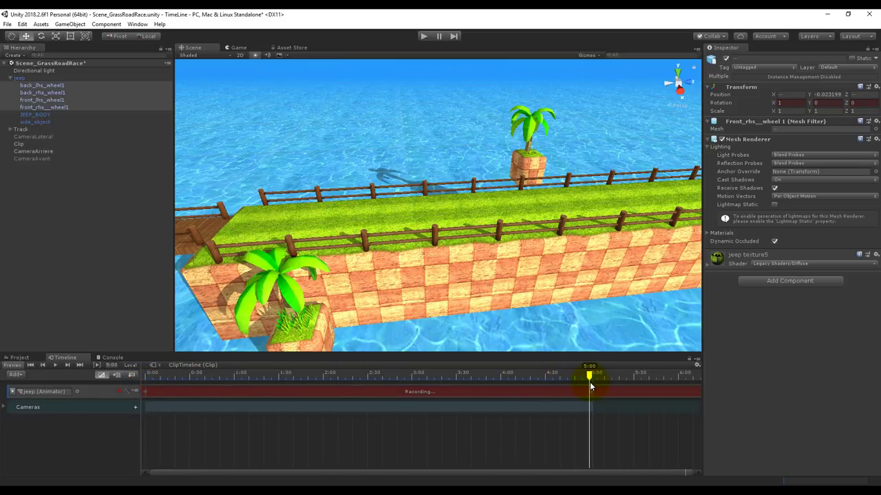
{"action": "left_click_drag", "start_coordinate": [592, 385], "coordinate": [590, 388]}
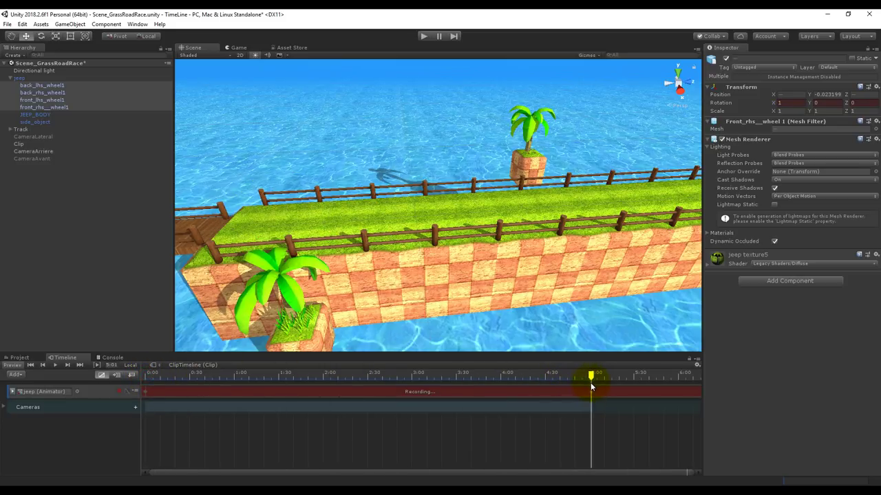
{"action": "left_click", "coordinate": [781, 103]}
{"action": "mouse_move", "coordinate": [590, 377]}
{"action": "left_mouse_down"}
{"action": "mouse_move", "coordinate": [149, 377]}
{"action": "mouse_move", "coordinate": [153, 399]}
{"action": "left_mouse_up"}
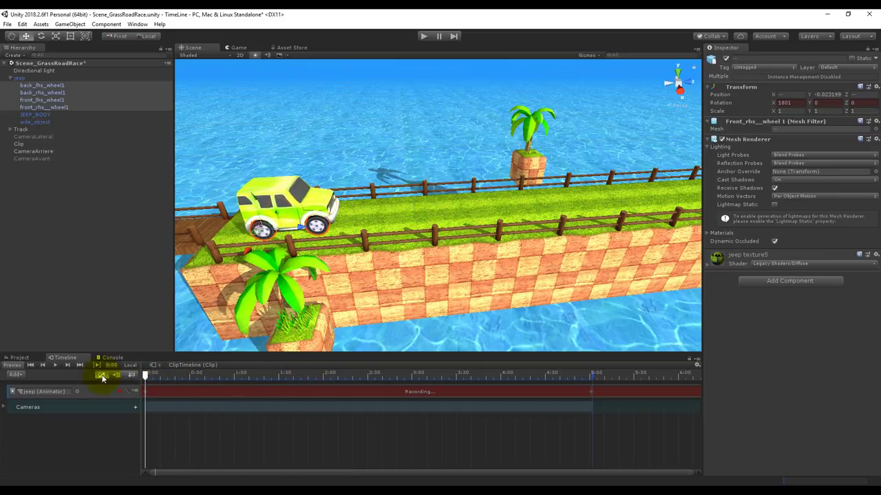
{"action": "left_click", "coordinate": [118, 393]}
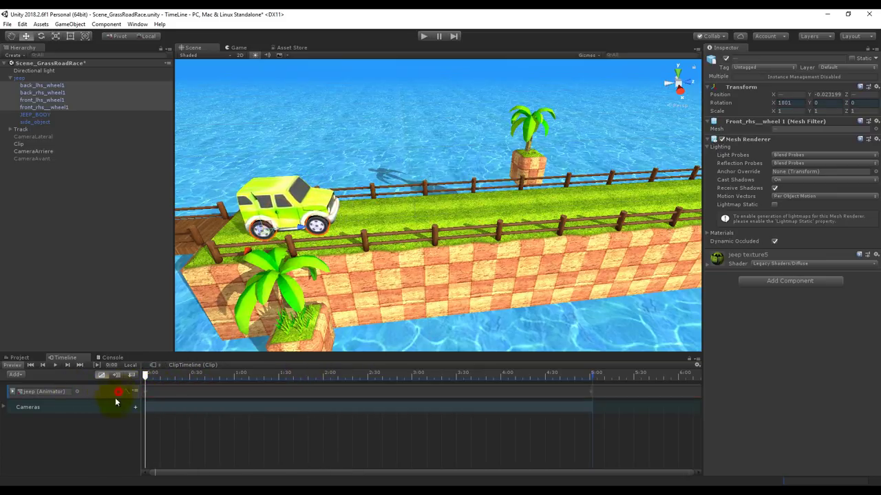
Preview the spinning-wheel run, then replay ClipTimeline from 0:00 in the Game view with Clip selected
{"action": "left_click", "coordinate": [55, 366]}
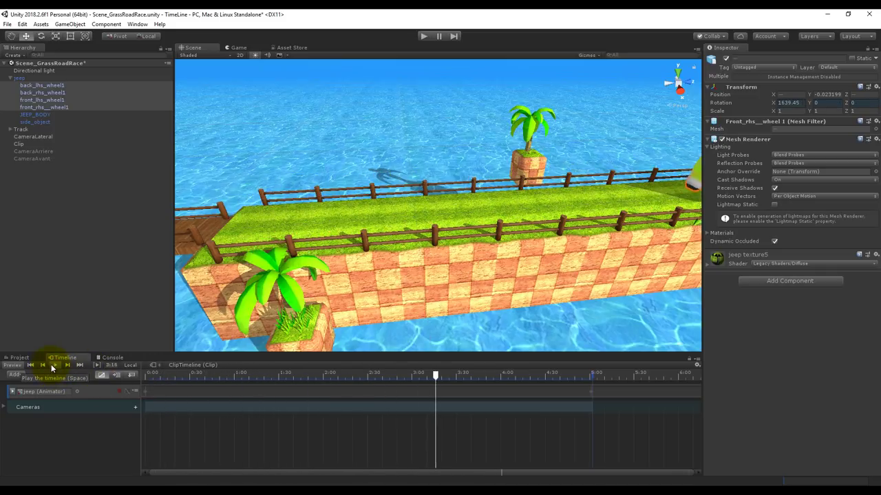
{"action": "left_click", "coordinate": [55, 365]}
{"action": "left_click", "coordinate": [236, 48]}
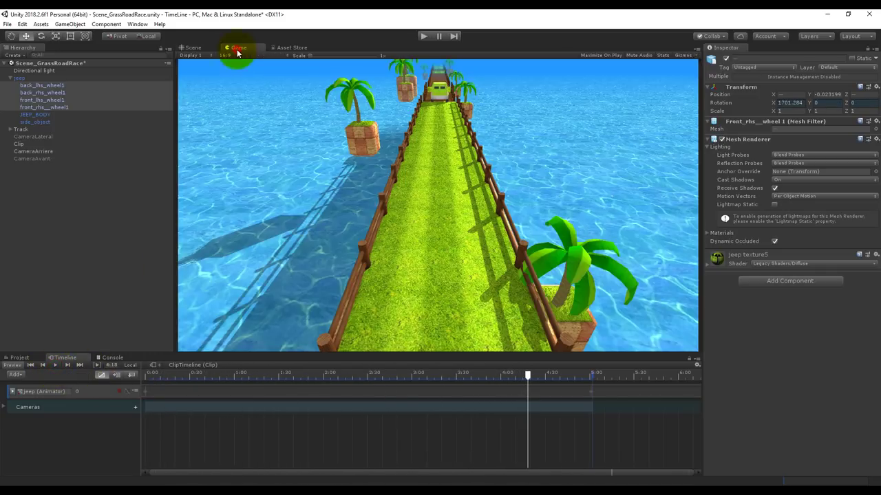
{"action": "left_click", "coordinate": [350, 375]}
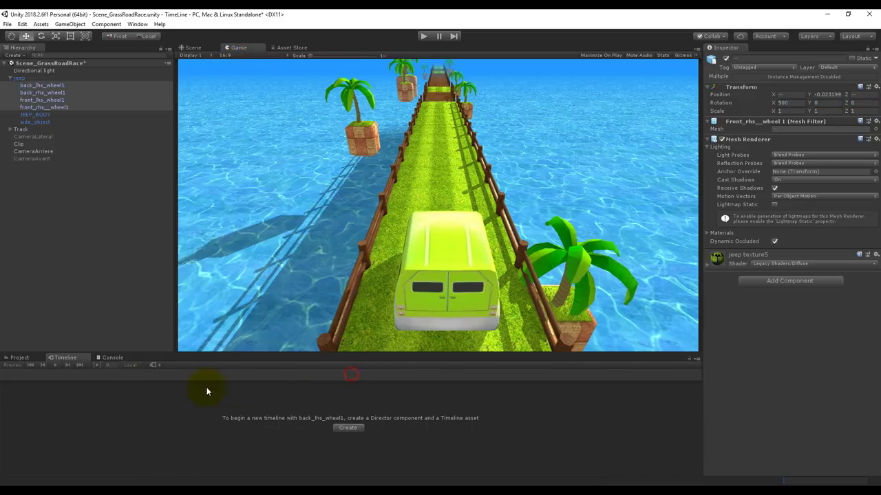
{"action": "left_click", "coordinate": [18, 144]}
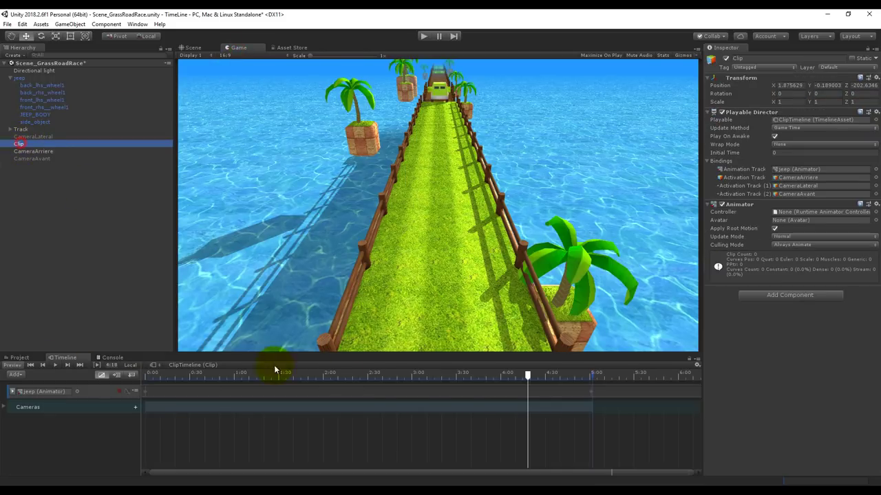
{"action": "left_click_drag", "start_coordinate": [478, 377], "coordinate": [141, 375]}
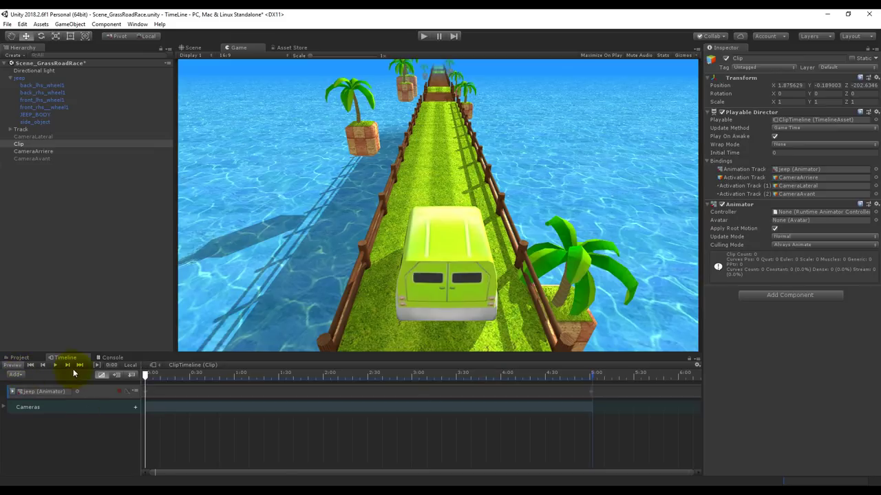
{"action": "left_click", "coordinate": [55, 365]}
Move the third Active clip from CameraArriere onto the CameraAvant track, then scrub and play the rear-side-front switches
{"action": "left_click", "coordinate": [4, 407]}
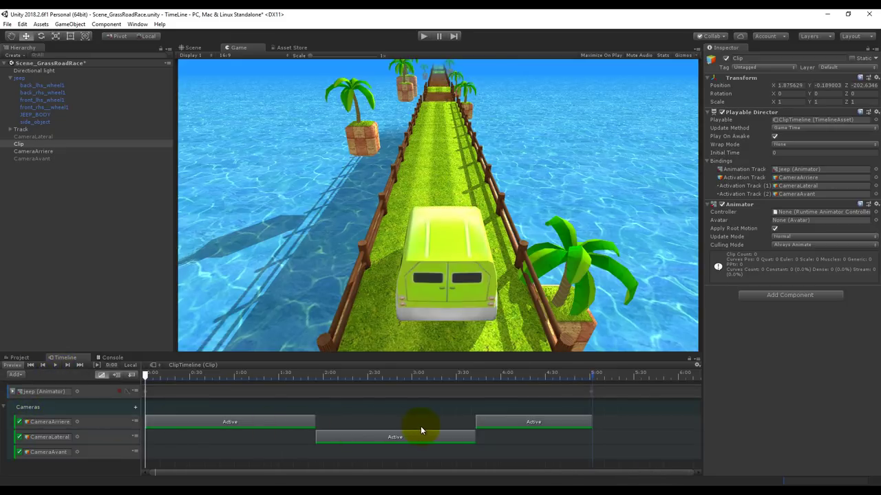
{"action": "left_click_drag", "start_coordinate": [504, 423], "coordinate": [501, 454]}
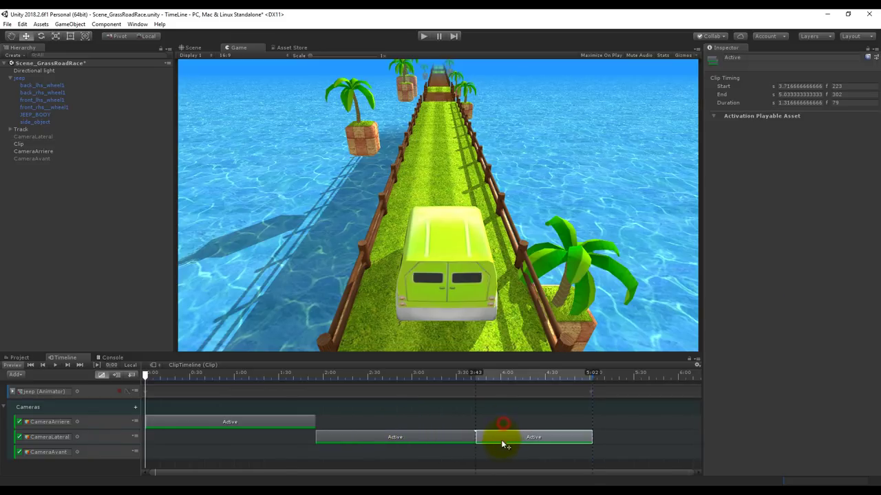
{"action": "left_click_drag", "start_coordinate": [547, 376], "coordinate": [128, 392]}
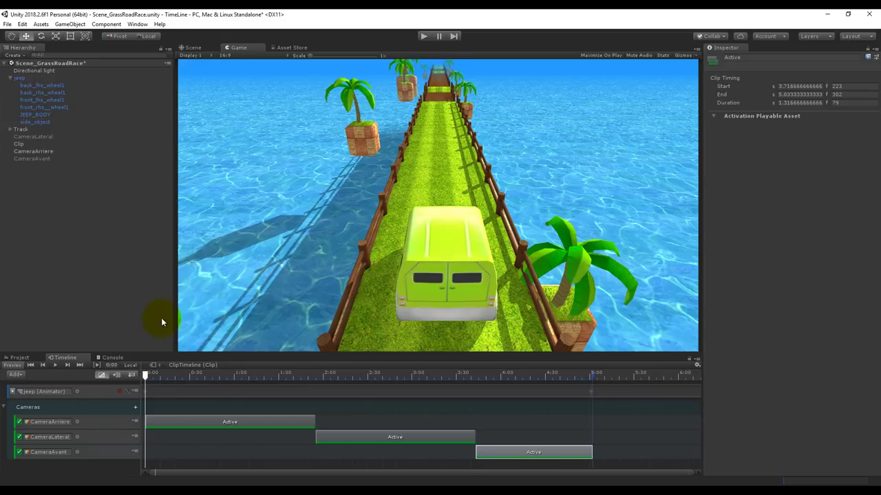
{"action": "left_click", "coordinate": [56, 366]}
{"action": "left_click", "coordinate": [423, 36]}
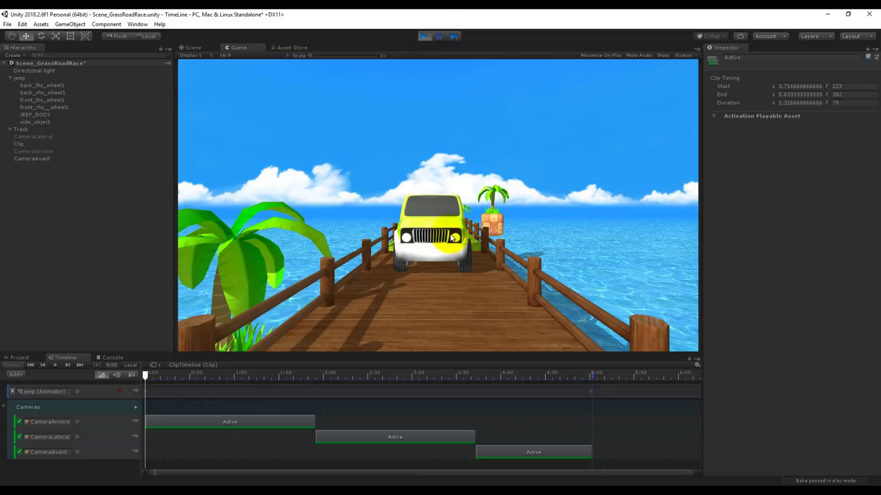
{"action": "left_click", "coordinate": [424, 36]}
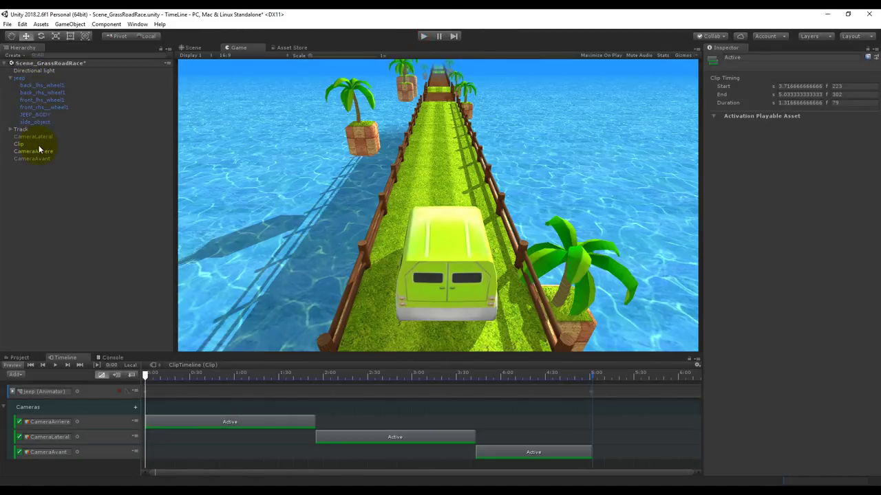
Turn off Play On Awake on Clip's Playable Director and test in Play mode that the jeep stays still
{"action": "left_click", "coordinate": [25, 145]}
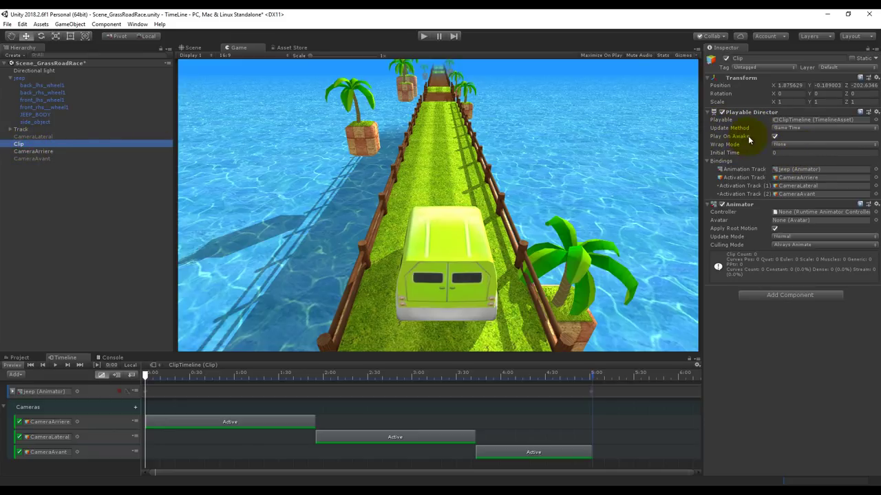
{"action": "left_click", "coordinate": [774, 137]}
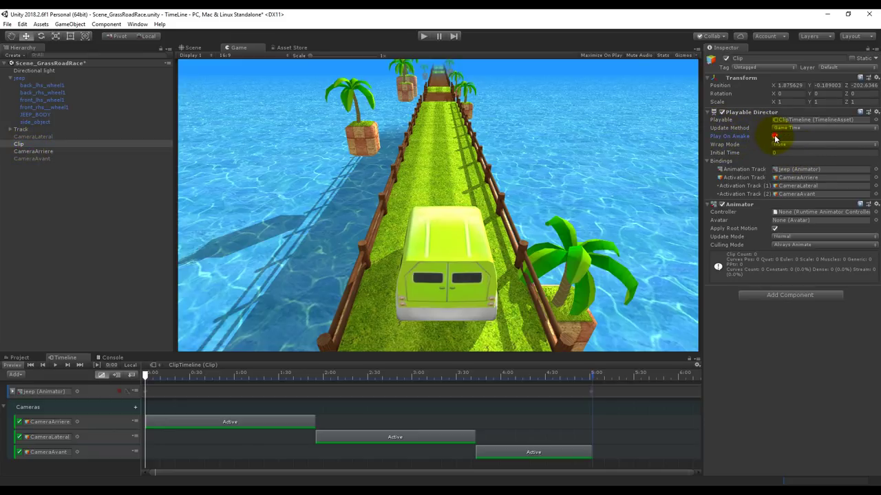
{"action": "left_click", "coordinate": [424, 36]}
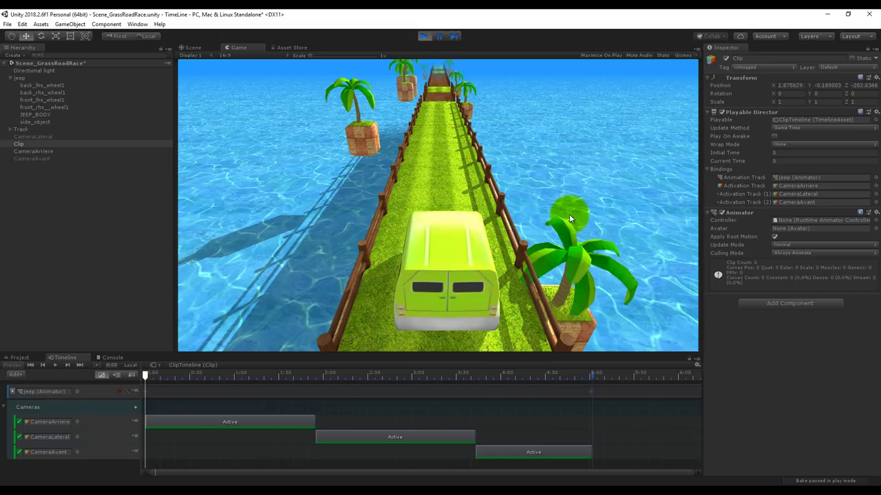
{"action": "left_click", "coordinate": [423, 35]}
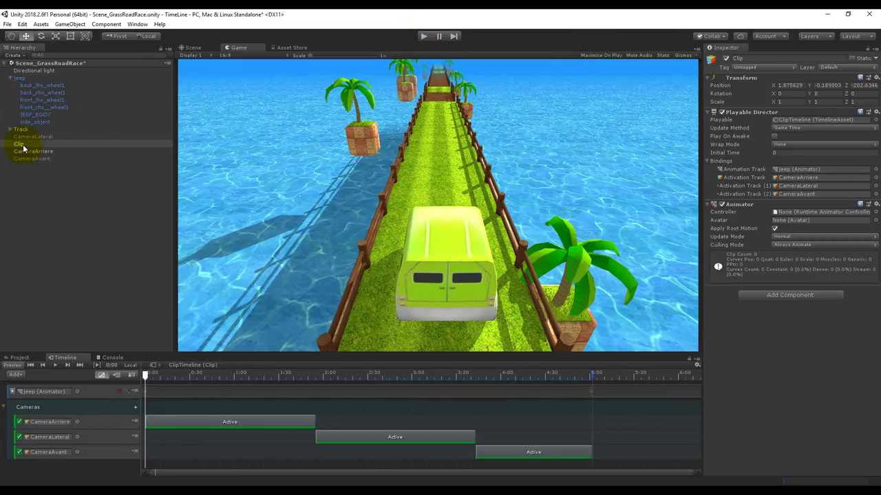
{"action": "left_click", "coordinate": [725, 59]}
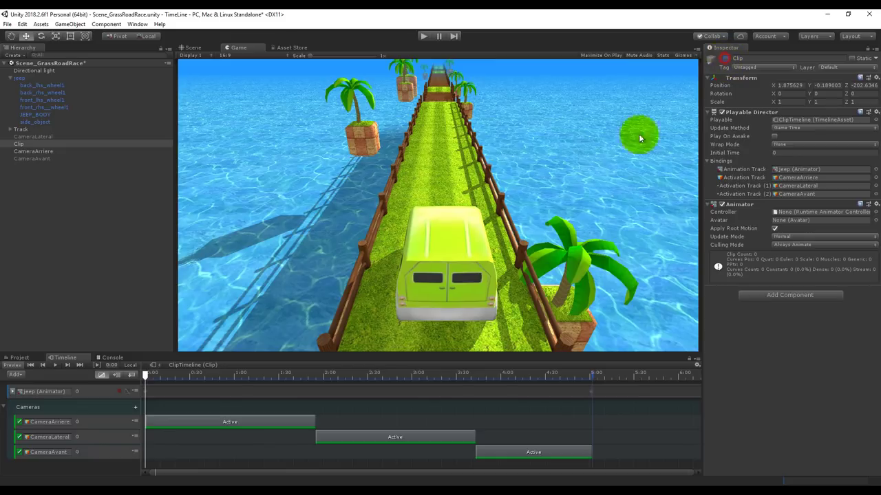
{"action": "left_click", "coordinate": [423, 38]}
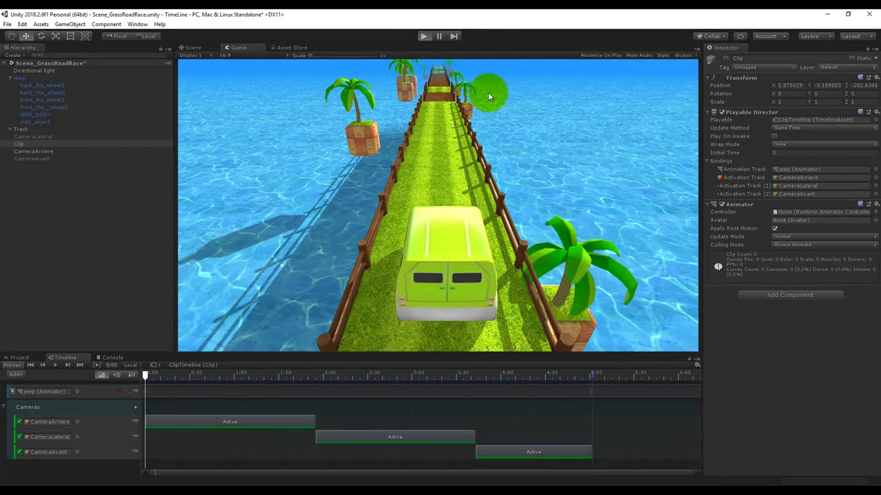
{"action": "left_click", "coordinate": [723, 61]}
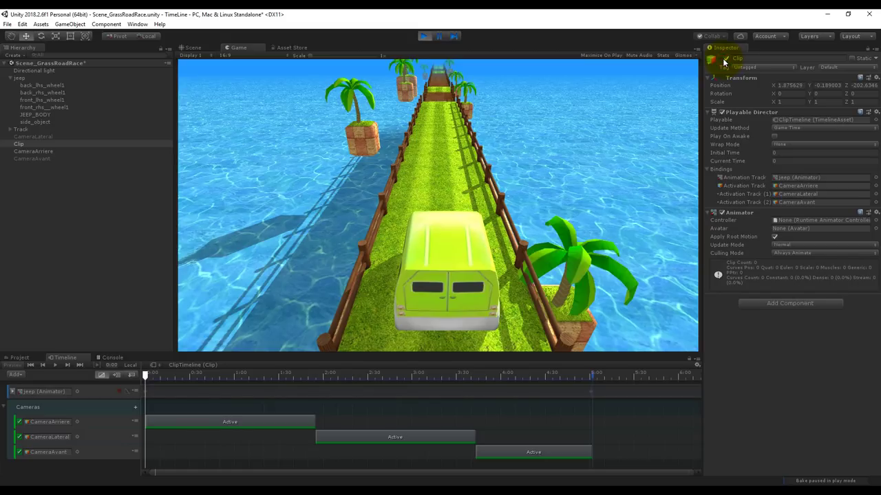
{"action": "left_click", "coordinate": [774, 137]}
{"action": "left_click", "coordinate": [721, 114]}
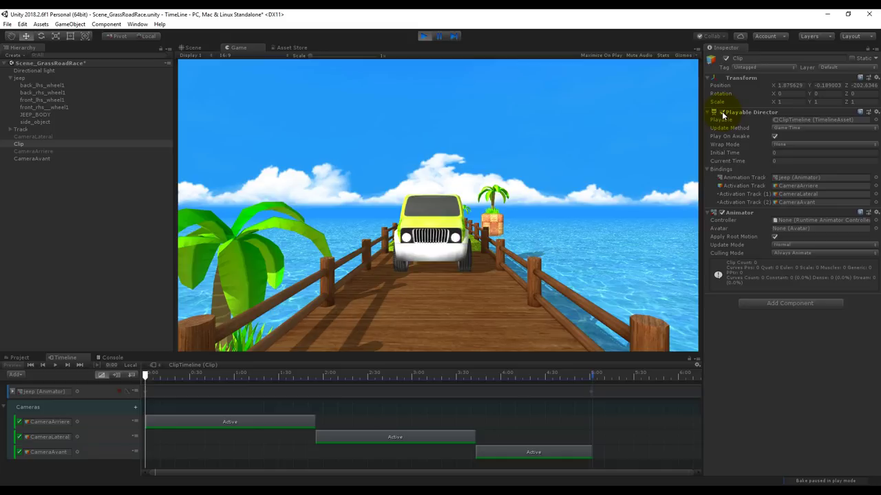
{"action": "left_click", "coordinate": [530, 72]}
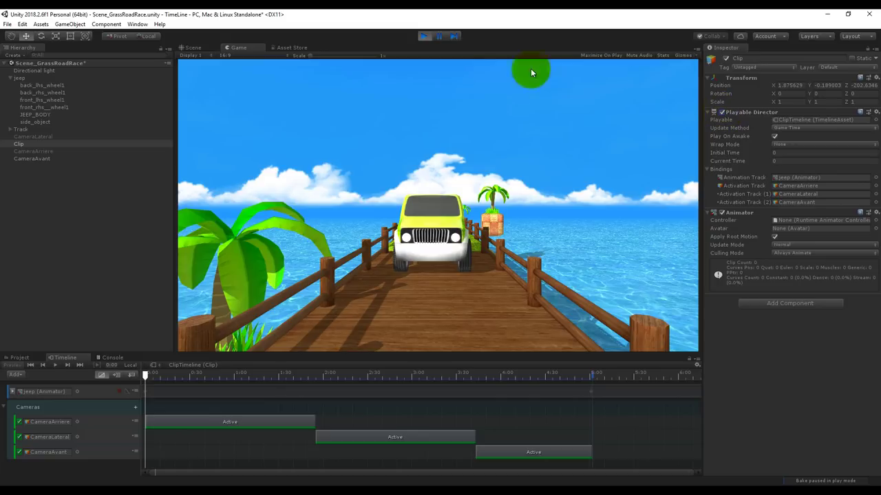
{"action": "left_click", "coordinate": [427, 36]}
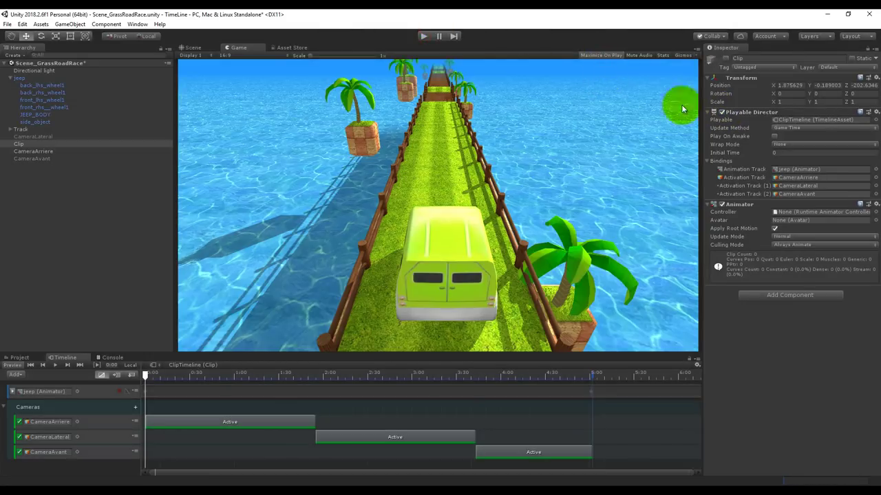
Re-enable Play On Awake on Clip's Playable Director and test that the timeline autoplays
{"action": "left_click", "coordinate": [774, 136]}
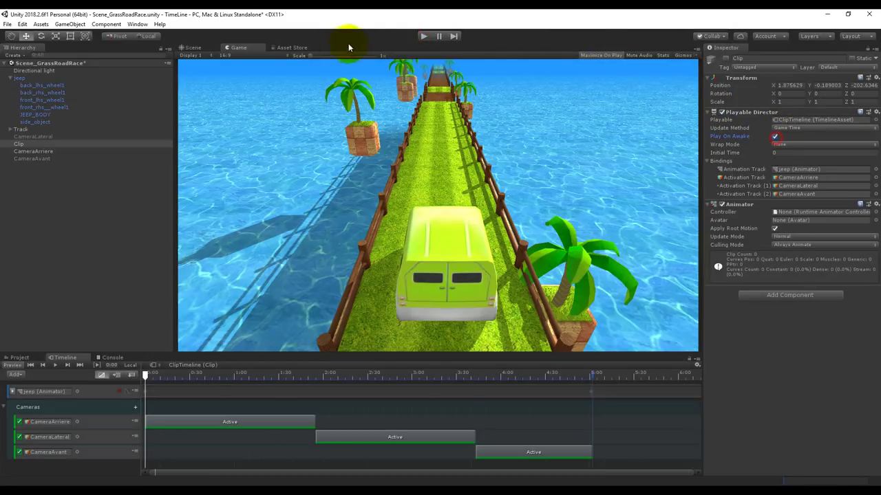
{"action": "left_click", "coordinate": [425, 36]}
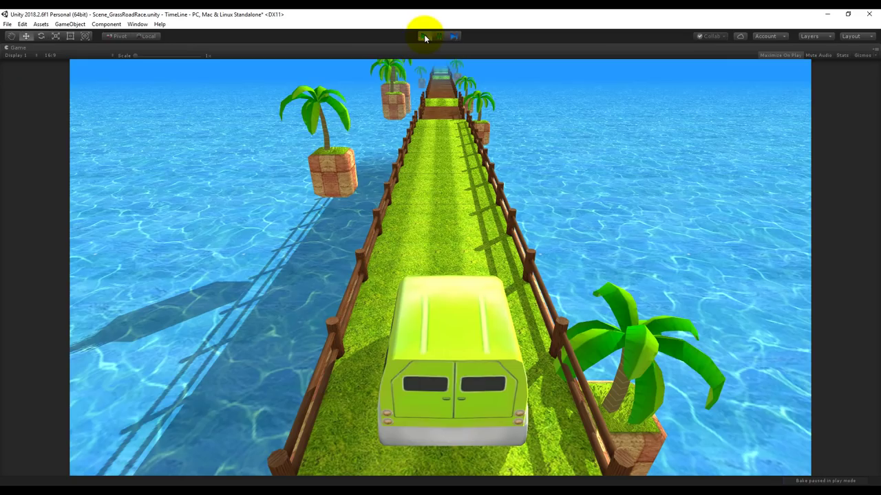
{"action": "left_click", "coordinate": [424, 35]}
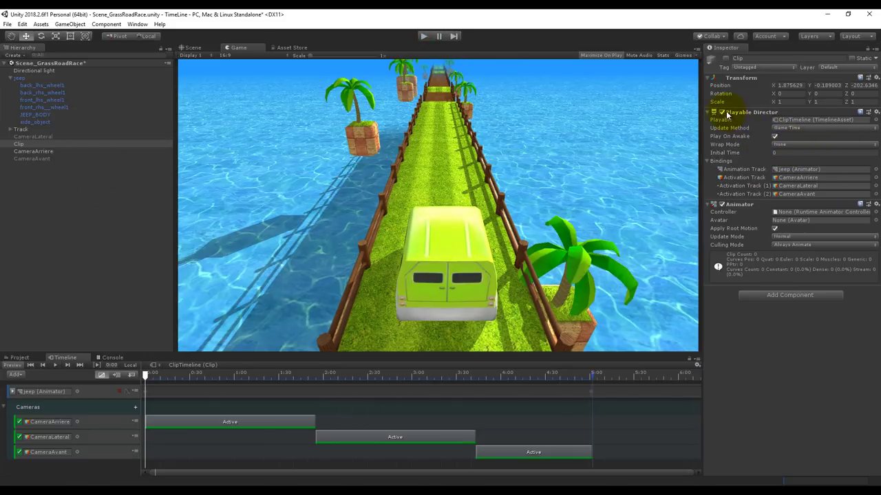
Reselect Clip and run the finished jeep and camera sequence in Play mode
{"action": "left_click", "coordinate": [22, 158]}
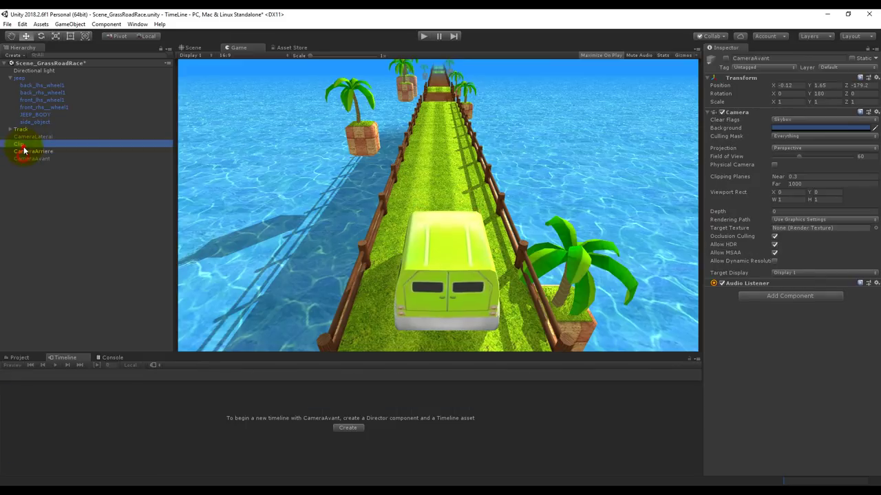
{"action": "left_click", "coordinate": [719, 59]}
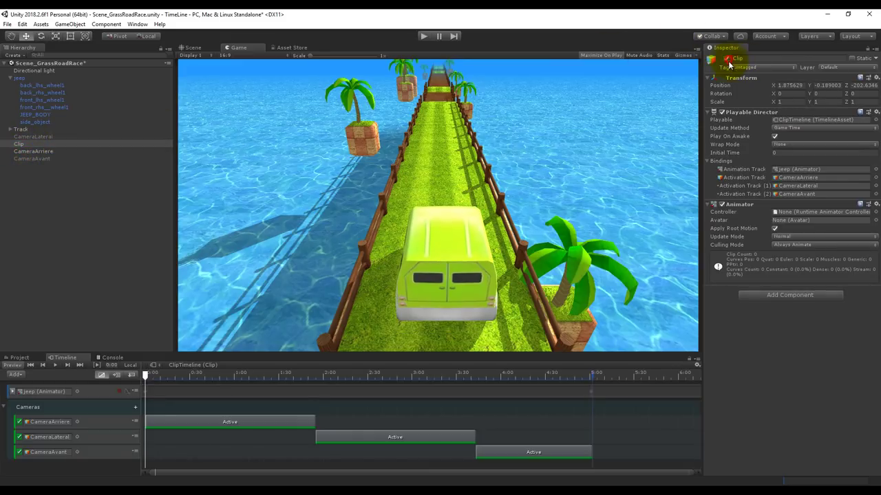
{"action": "left_click", "coordinate": [422, 37]}
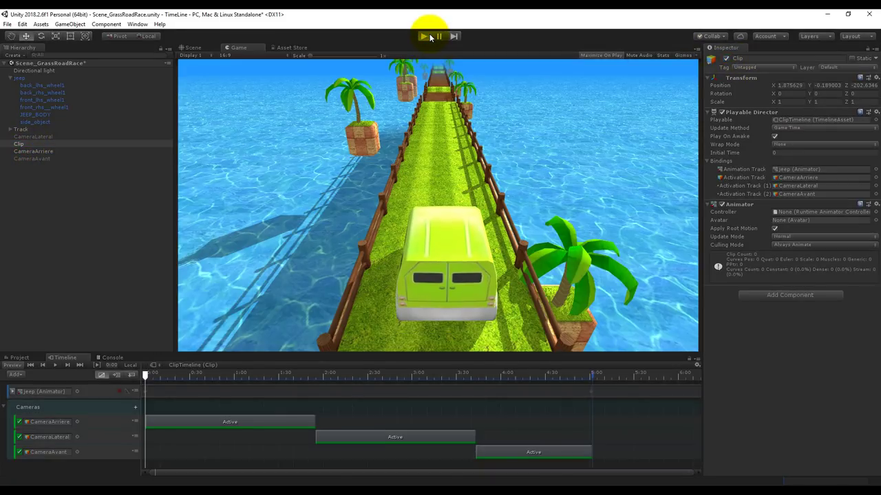